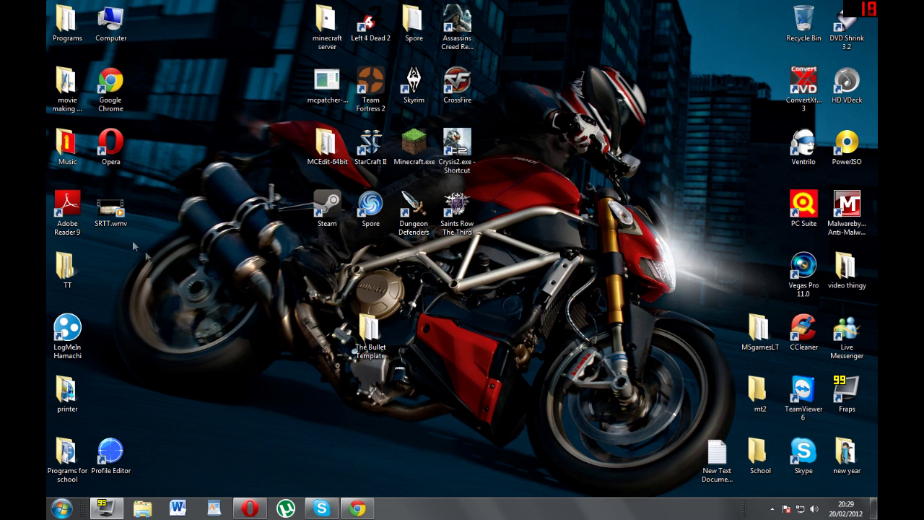
Check the file properties of SRTT.wmv on the desktop, including its size, and close them
left_click(112, 211)
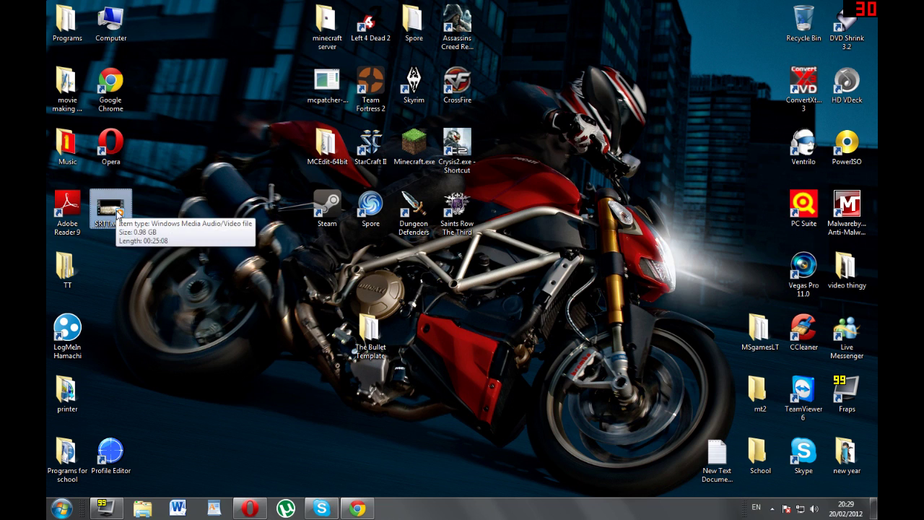
right_click(118, 210)
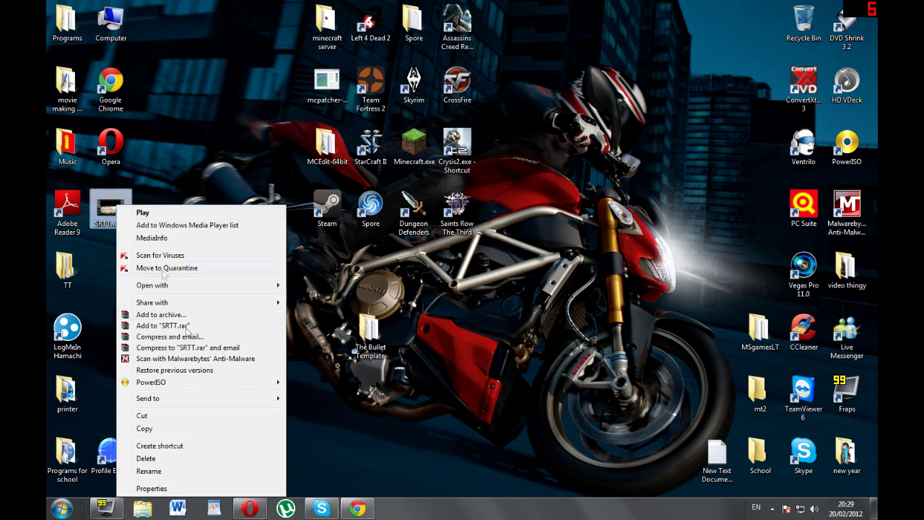
left_click(166, 489)
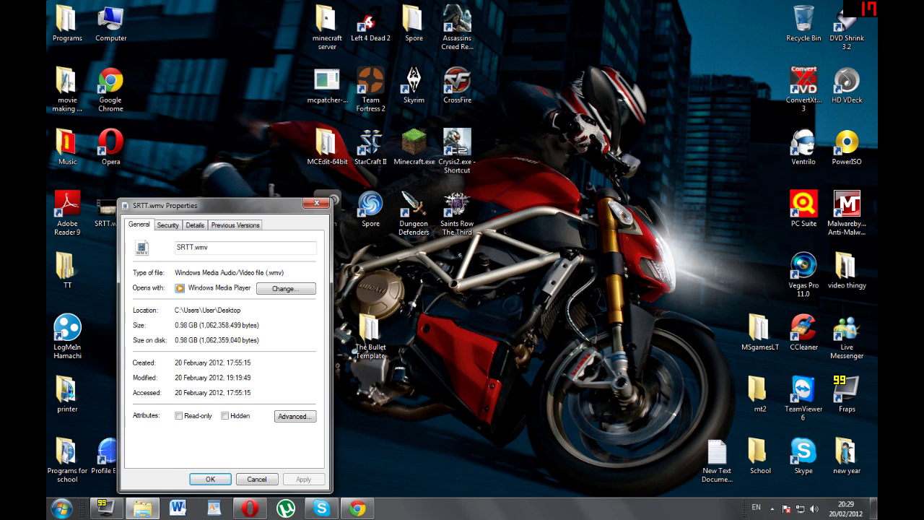
left_click(795, 265)
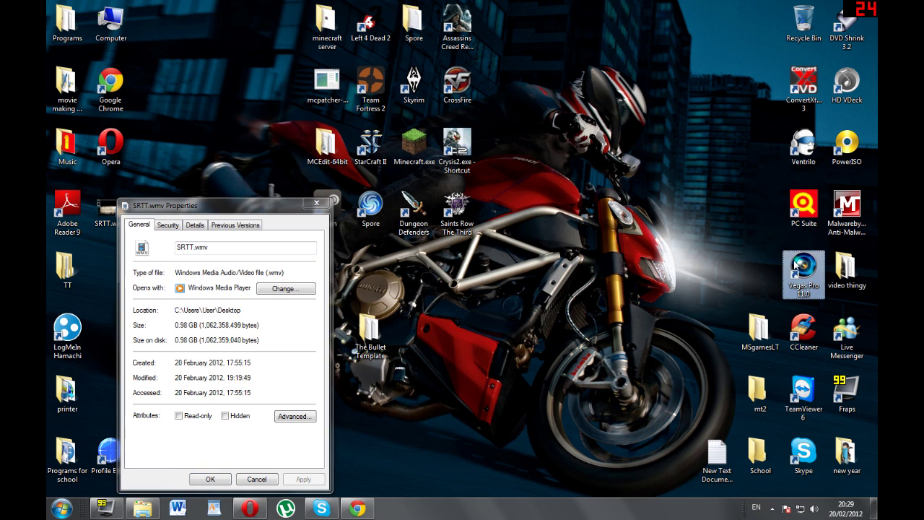
left_click(315, 206)
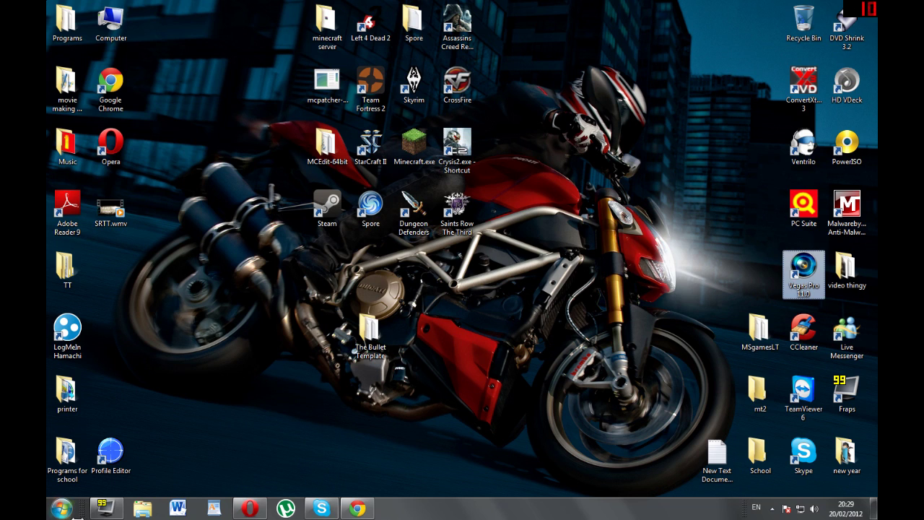
View the Fraps movie settings and the recordings in its Movies folder, closing the folder and minimizing Fraps again
left_click(107, 508)
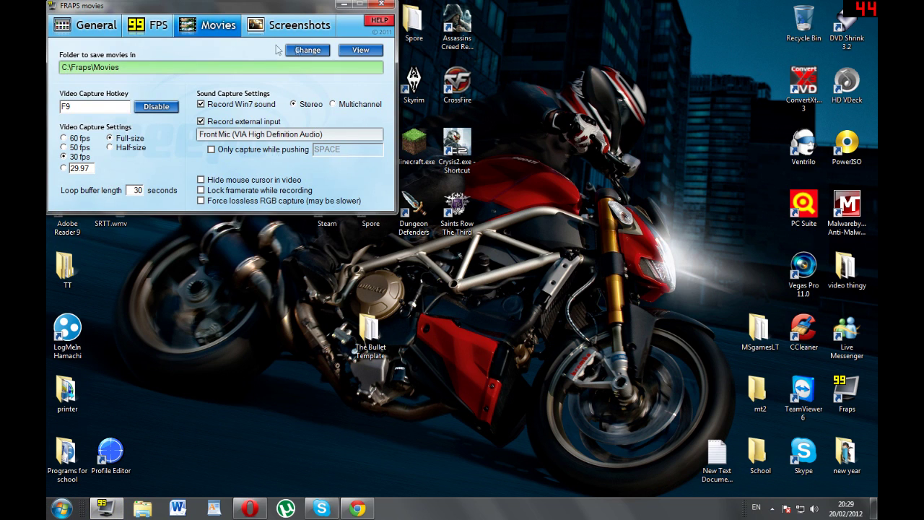
left_click(354, 55)
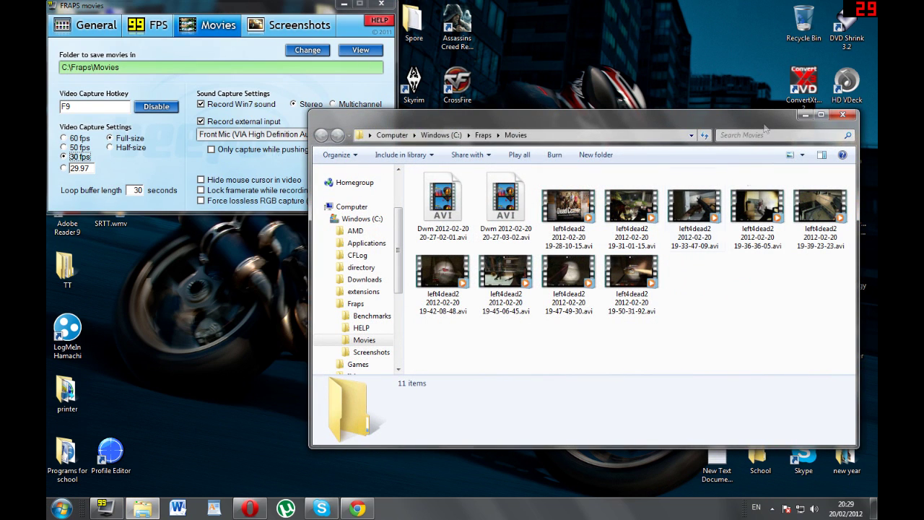
left_click(841, 115)
left_click(342, 6)
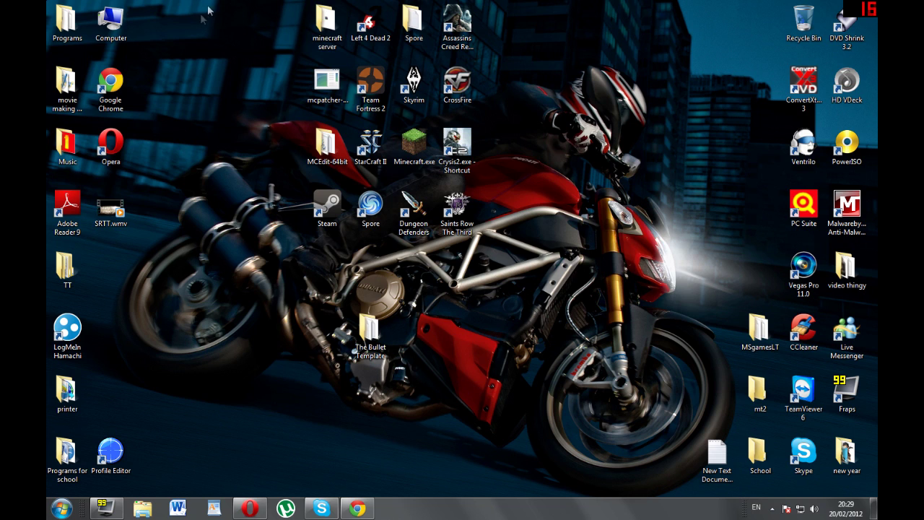
Check the computer's system properties for processor, memory and system type, and close them
right_click(119, 13)
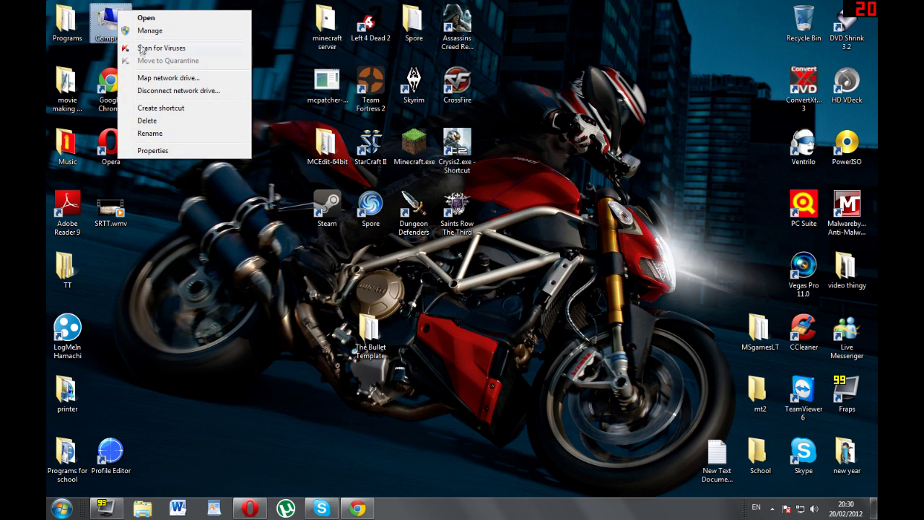
left_click(160, 153)
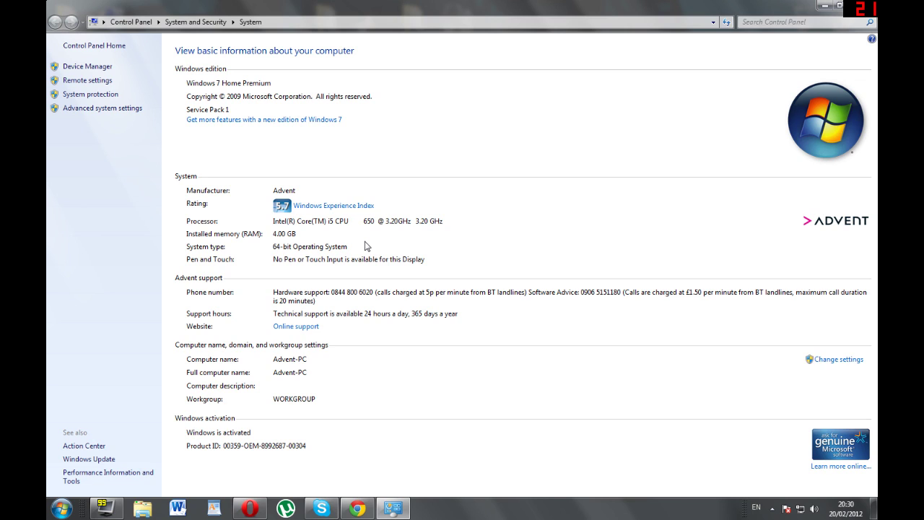
key("alt+F4")
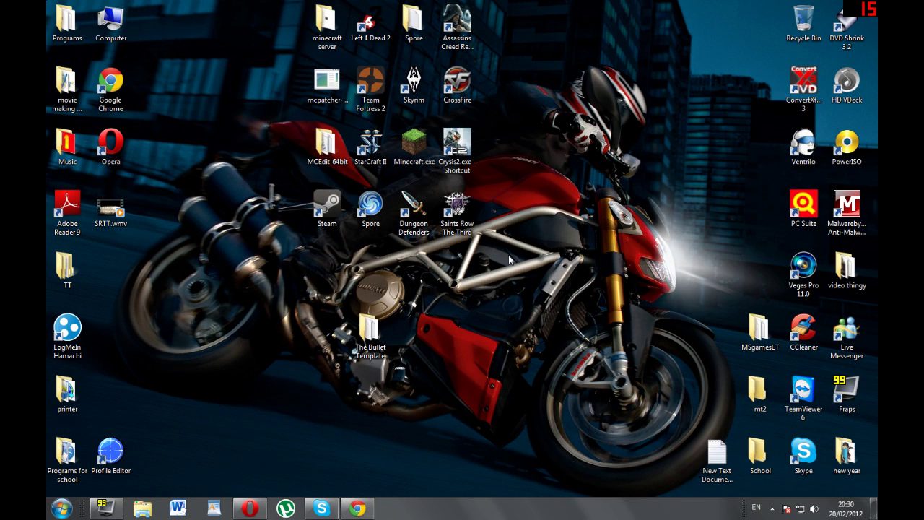
left_click_drag(494, 263, 280, 1)
left_click(622, 102)
left_click_drag(680, 48, 554, 192)
Launch Vegas Pro 11.0 from the desktop
double_click(804, 273)
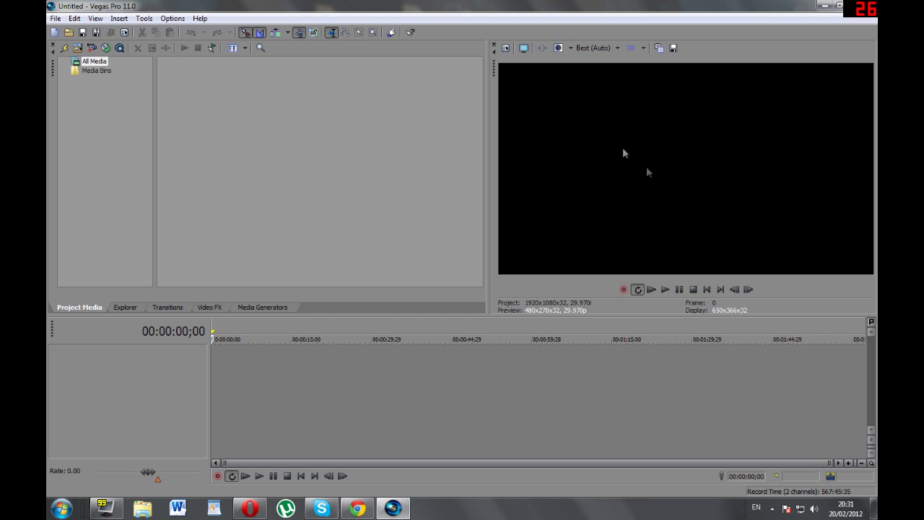
Look through the Explorer and Media Generators views, slightly widen the video preview area, and return to Project Media
left_click(117, 309)
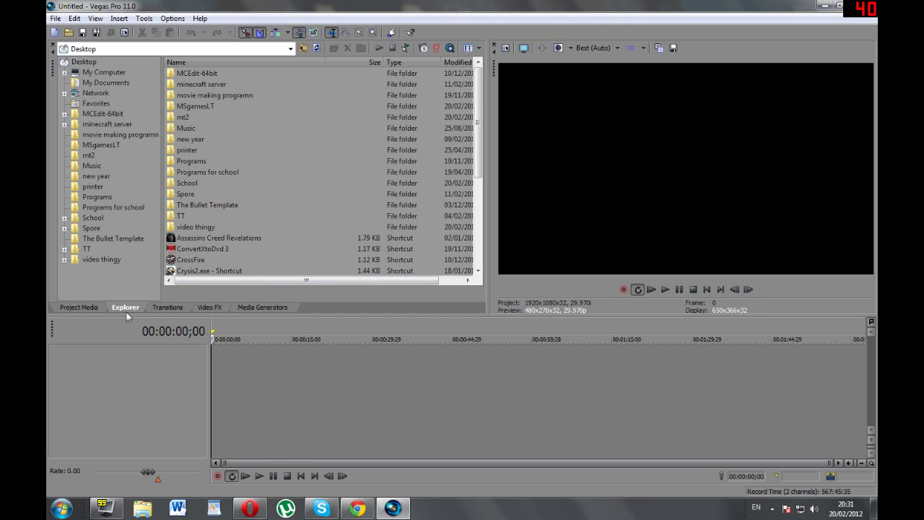
left_click(86, 310)
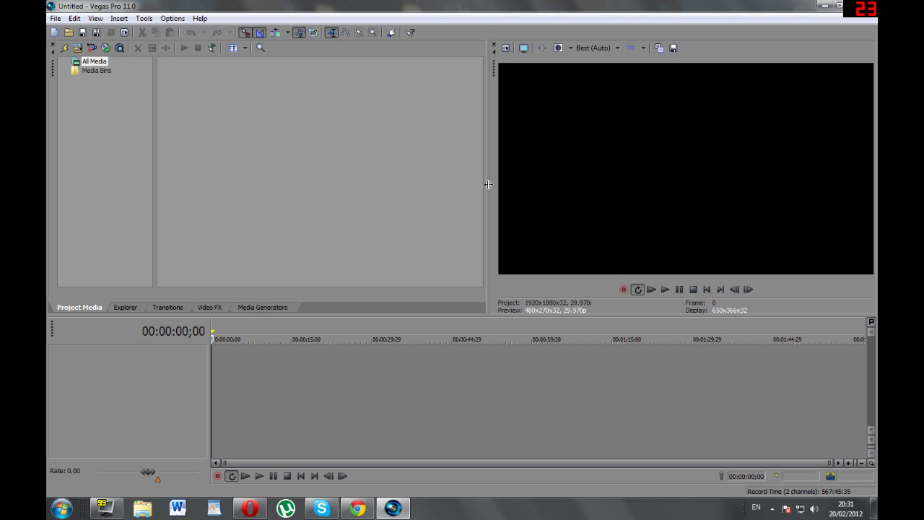
left_click_drag(489, 184, 484, 259)
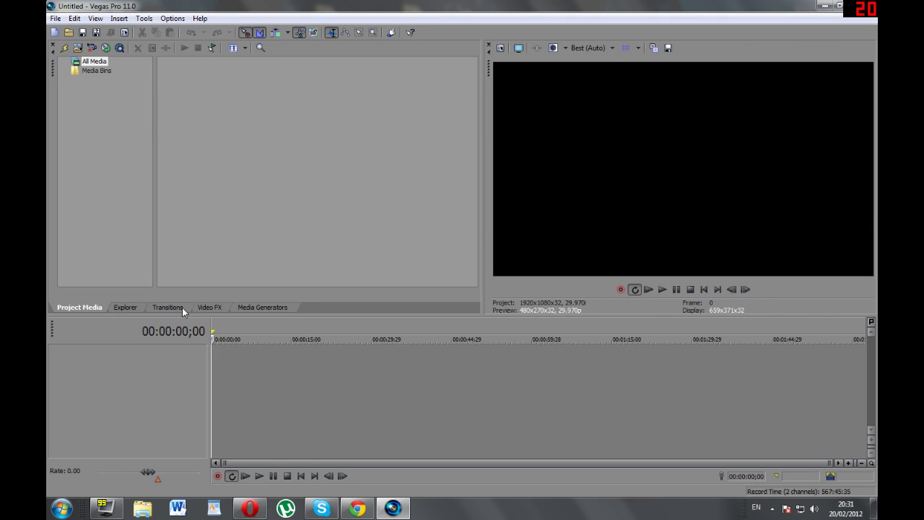
left_click(129, 308)
left_click(259, 308)
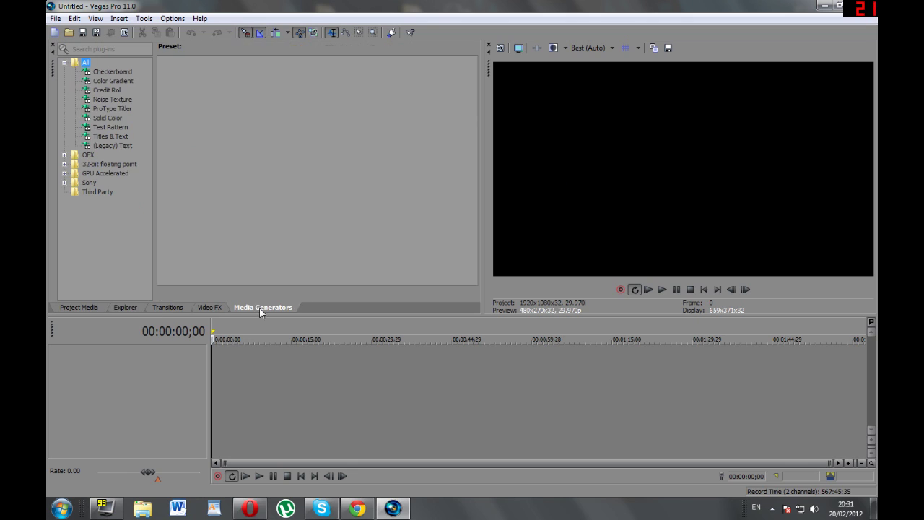
left_click(76, 310)
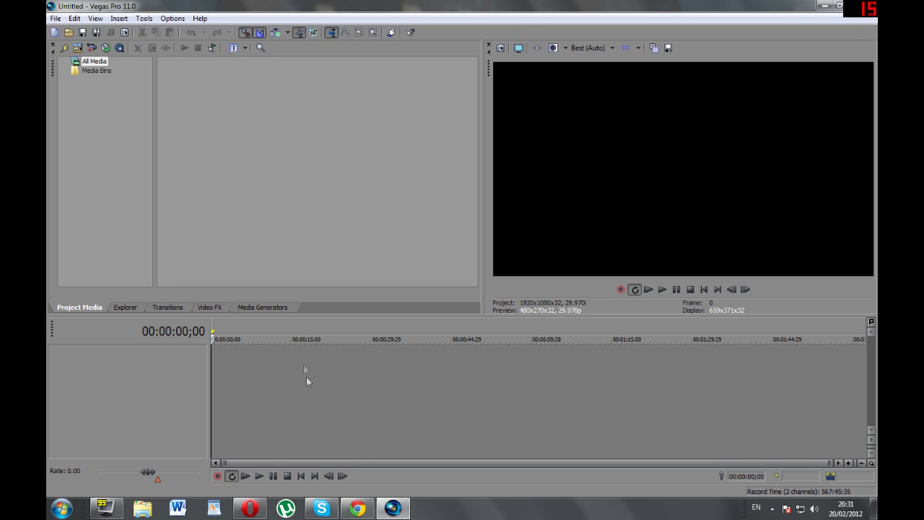
Insert one video track and one audio track into the empty project
right_click(170, 357)
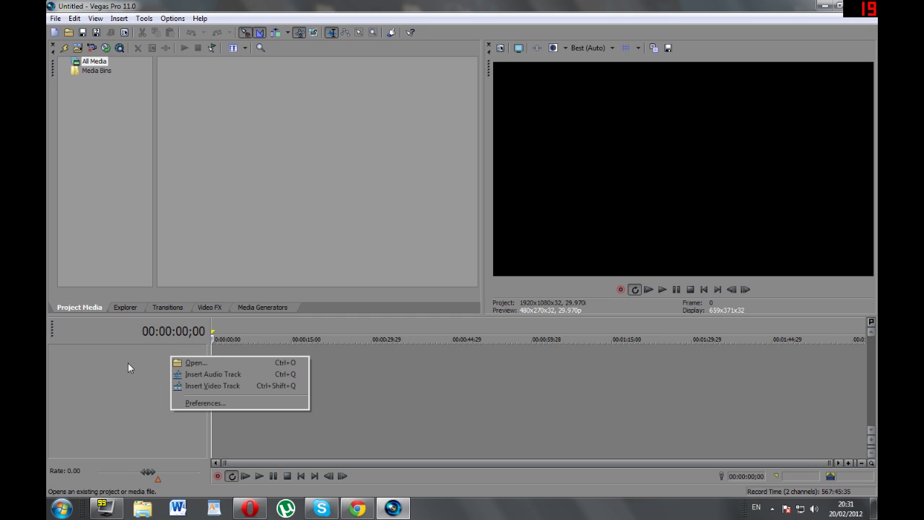
left_click(228, 388)
right_click(109, 409)
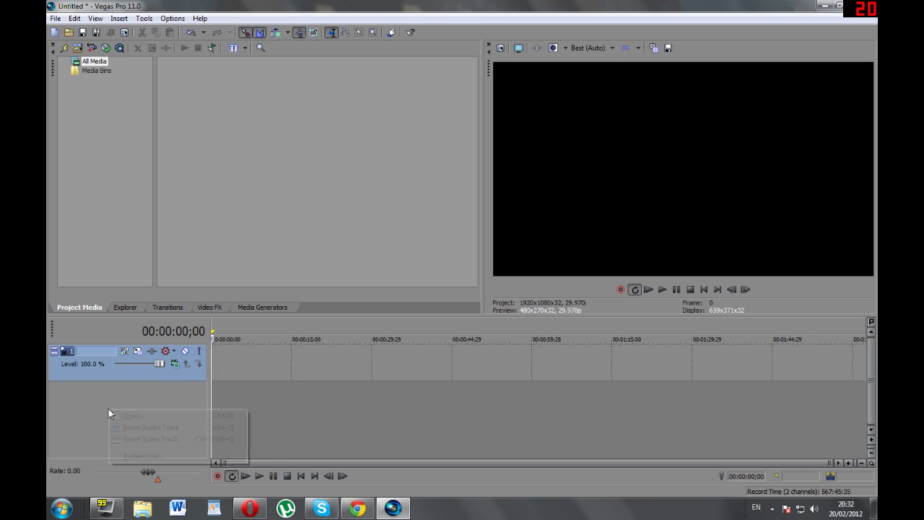
left_click(181, 427)
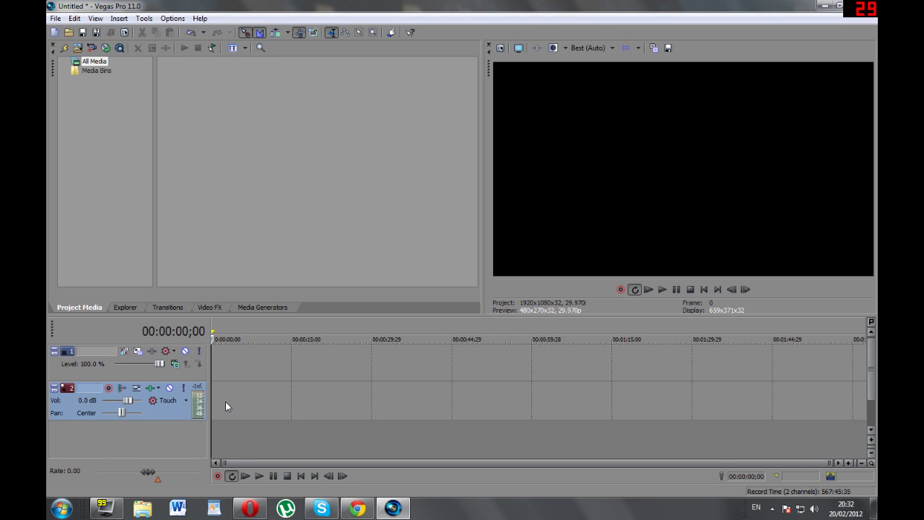
left_click(228, 362)
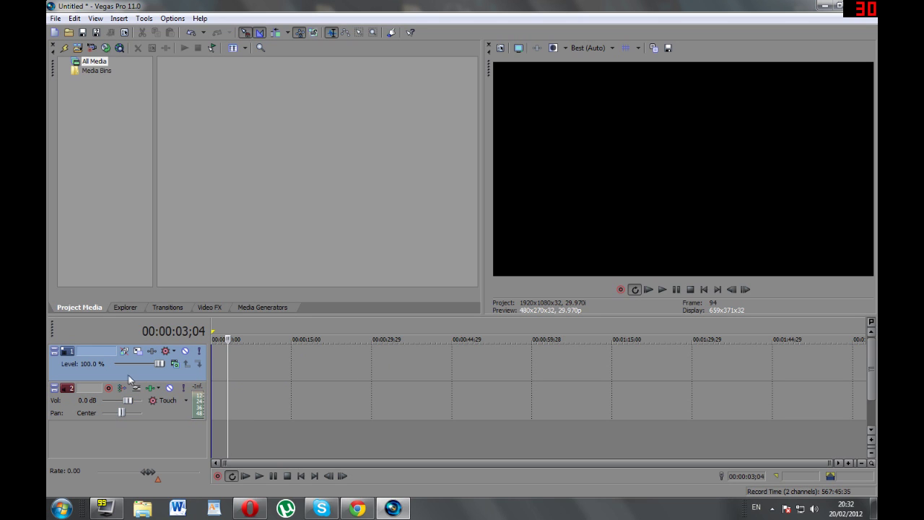
left_click(161, 407)
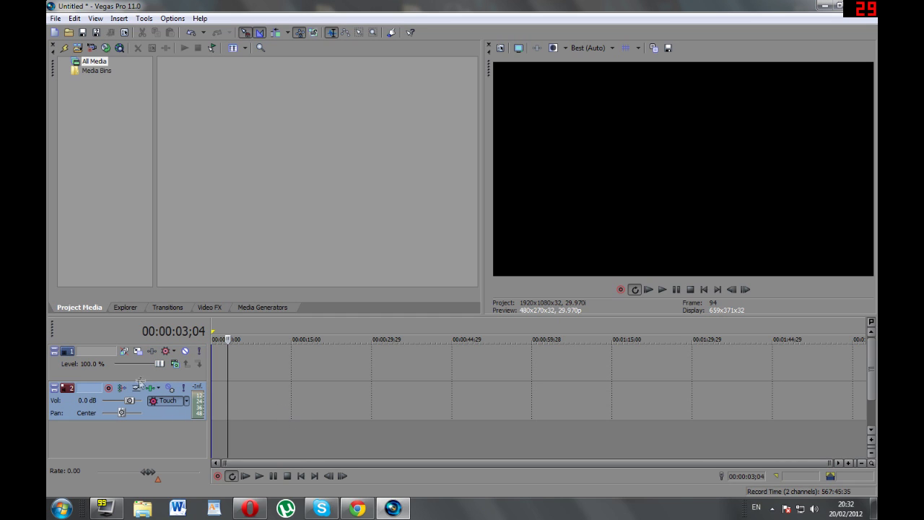
left_click(162, 377)
left_click(169, 418)
Insert a second audio track below the existing one
right_click(133, 443)
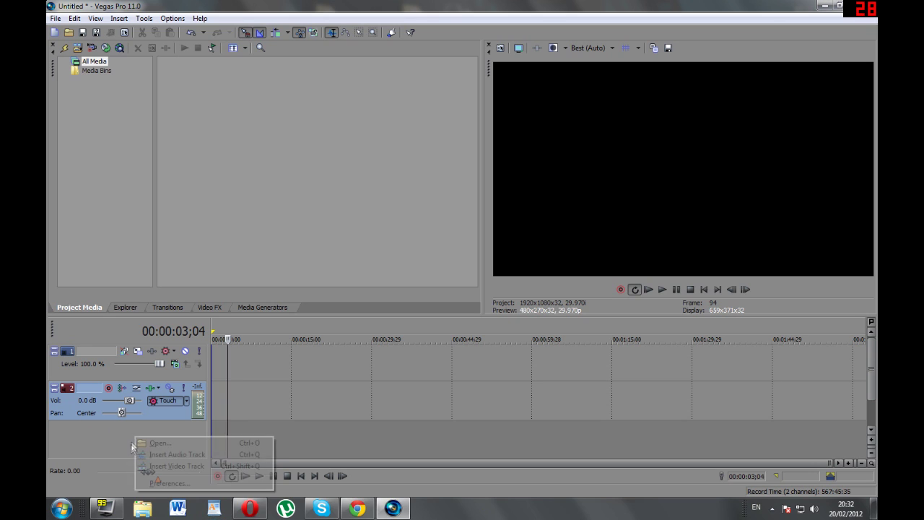
left_click(214, 454)
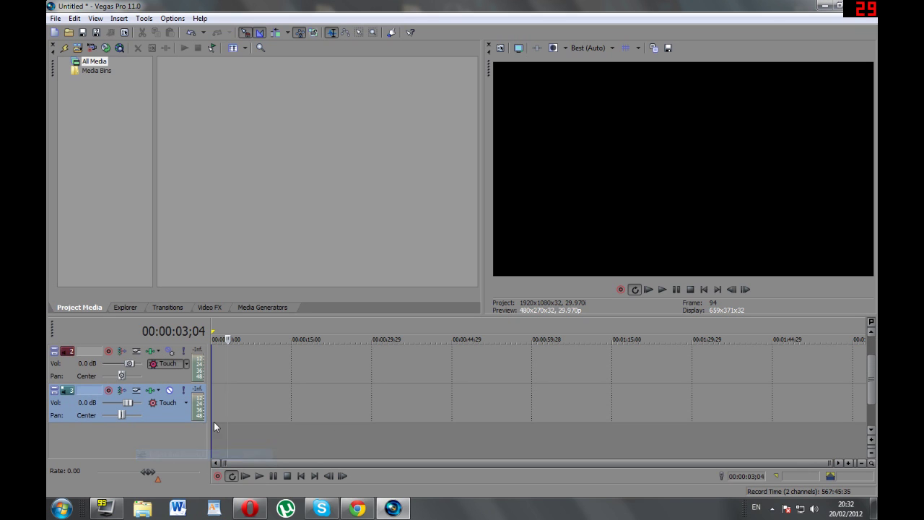
Insert a second video track above the existing tracks
right_click(182, 450)
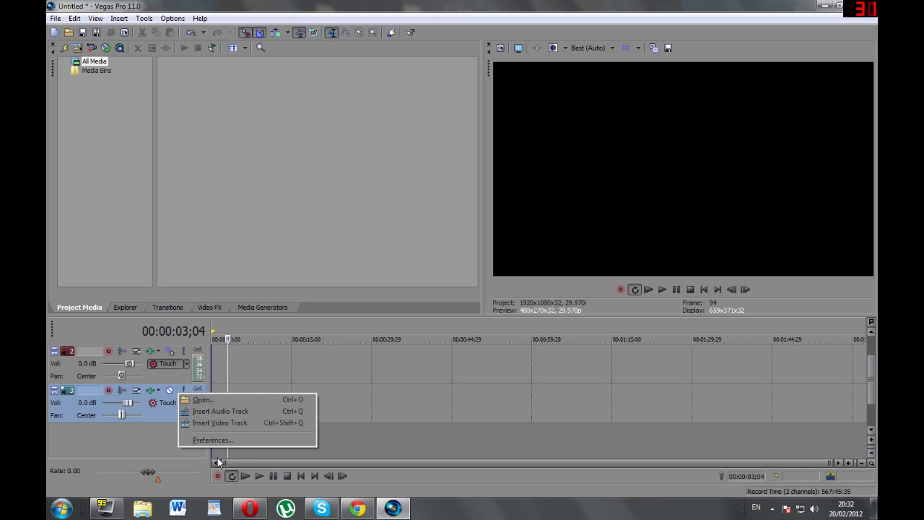
left_click(227, 422)
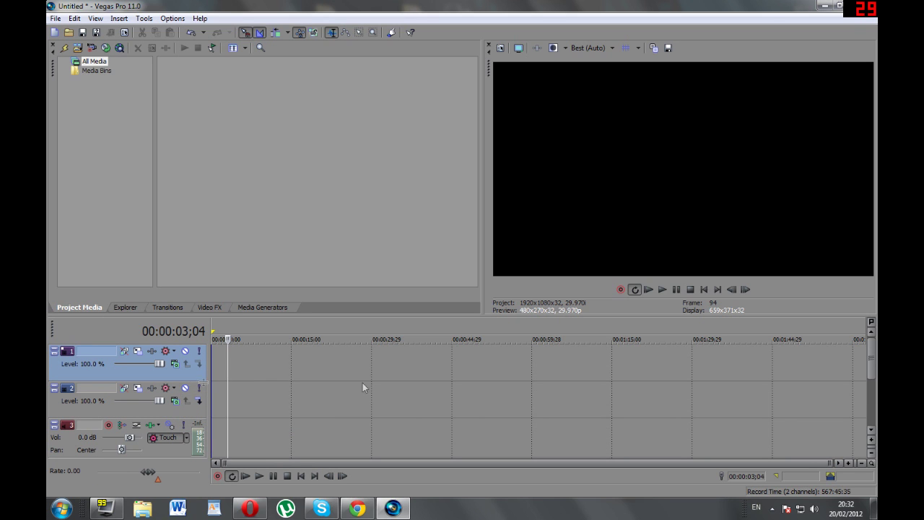
Enlarge the timeline area upward to make room for all tracks
scroll(871, 369, "down", 2)
scroll(873, 374, "up", 2)
scroll(862, 417, "down", 3)
left_click_drag(571, 314, 571, 169)
Insert two more video tracks so that the project has four video tracks
right_click(116, 418)
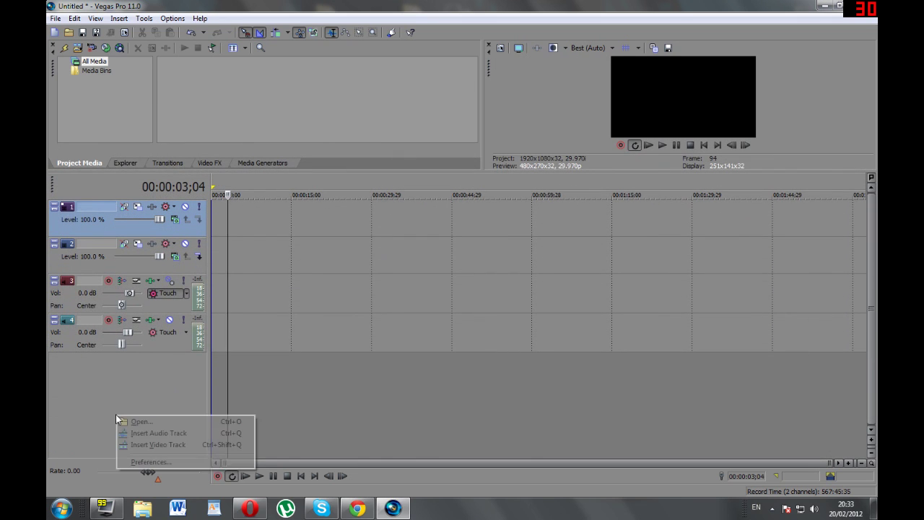
left_click(182, 443)
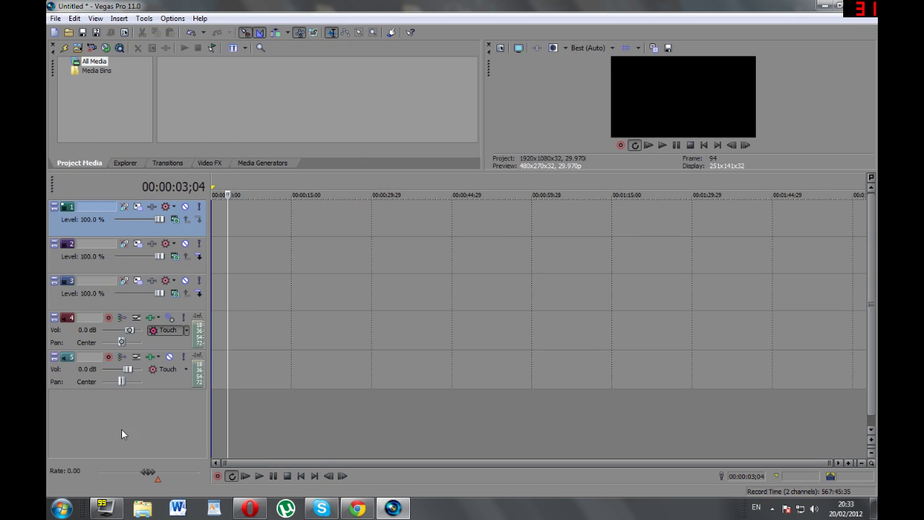
right_click(143, 401)
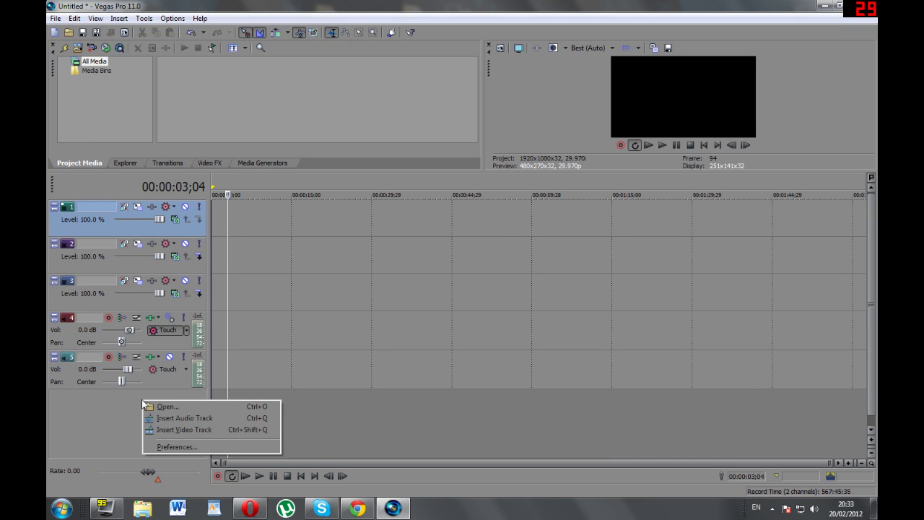
left_click(184, 429)
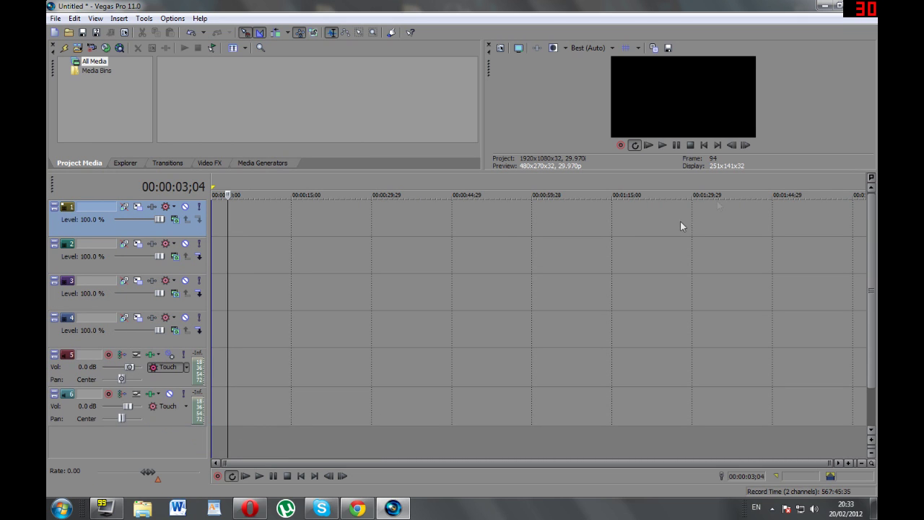
Delete the three uppermost video tracks, keeping one video track and both audio tracks
right_click(141, 232)
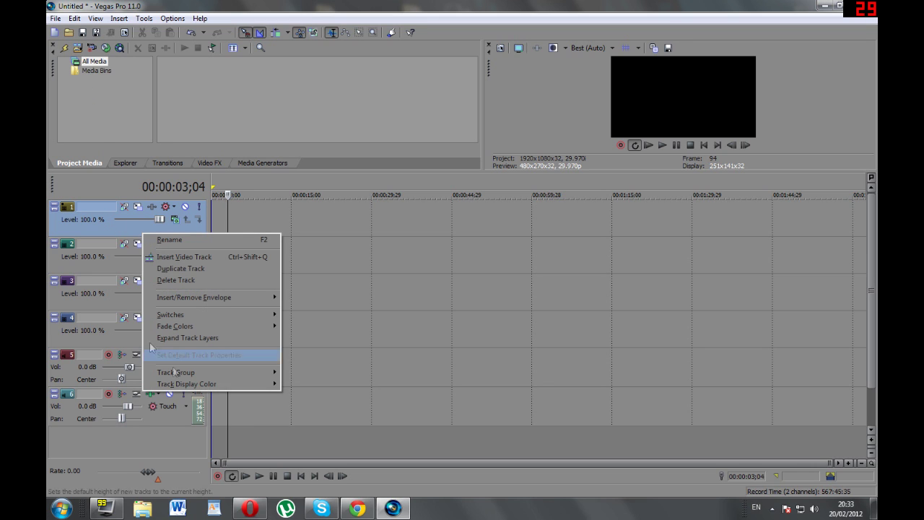
mouse_move(205, 316)
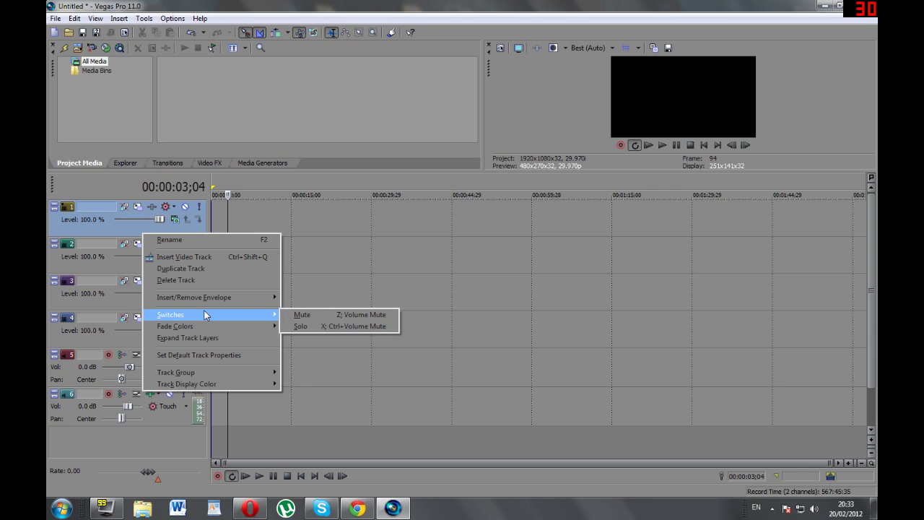
left_click(176, 279)
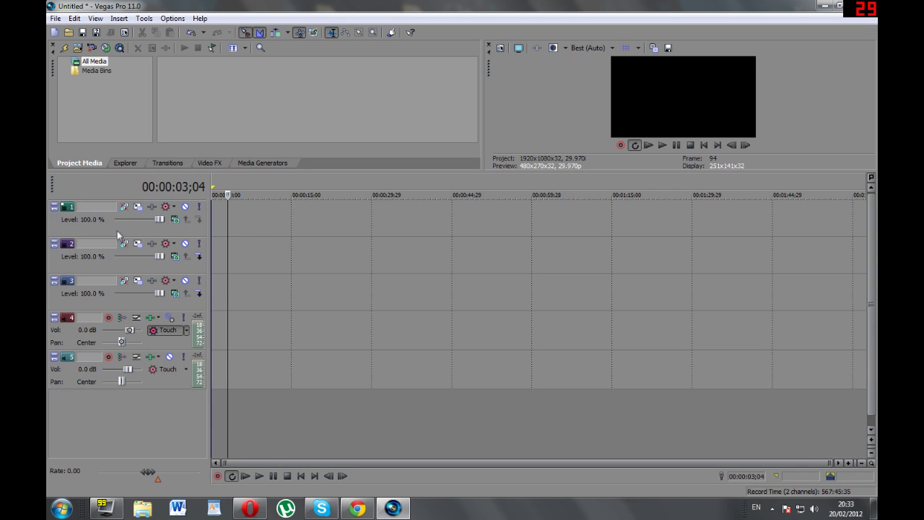
right_click(118, 233)
left_click(165, 278)
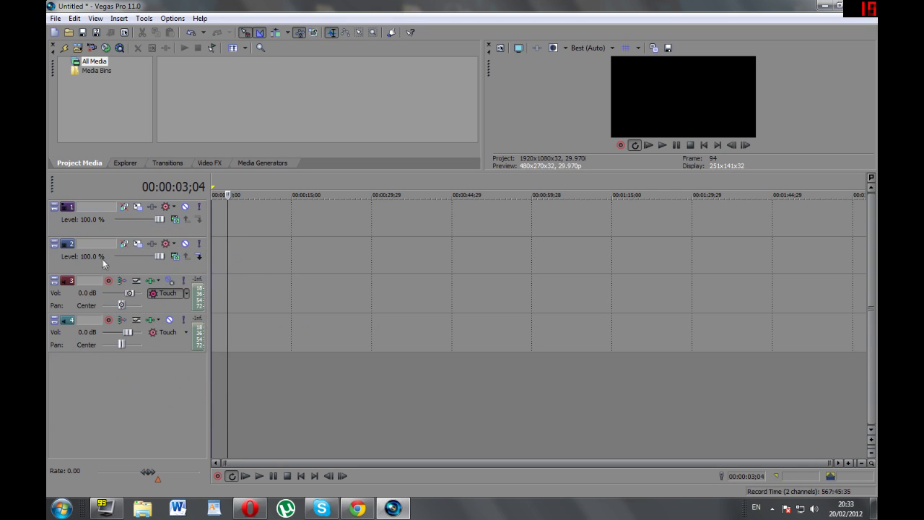
right_click(107, 232)
left_click(174, 280)
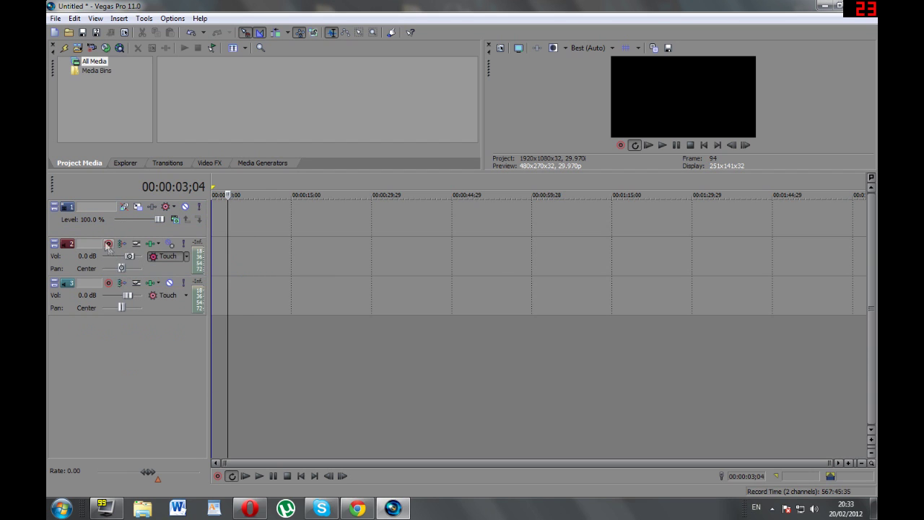
Delete the remaining video track and both audio tracks, and shrink the timeline area to enlarge the media and preview area
left_click(155, 278)
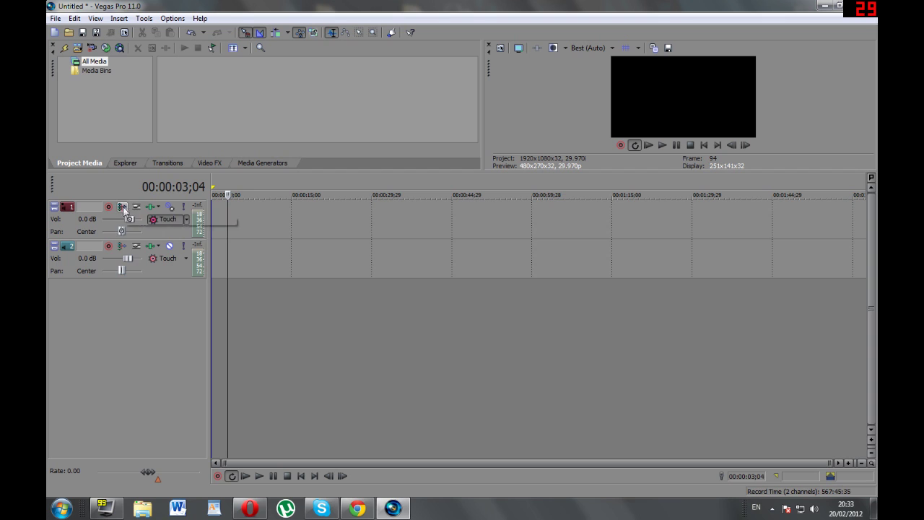
right_click(95, 237)
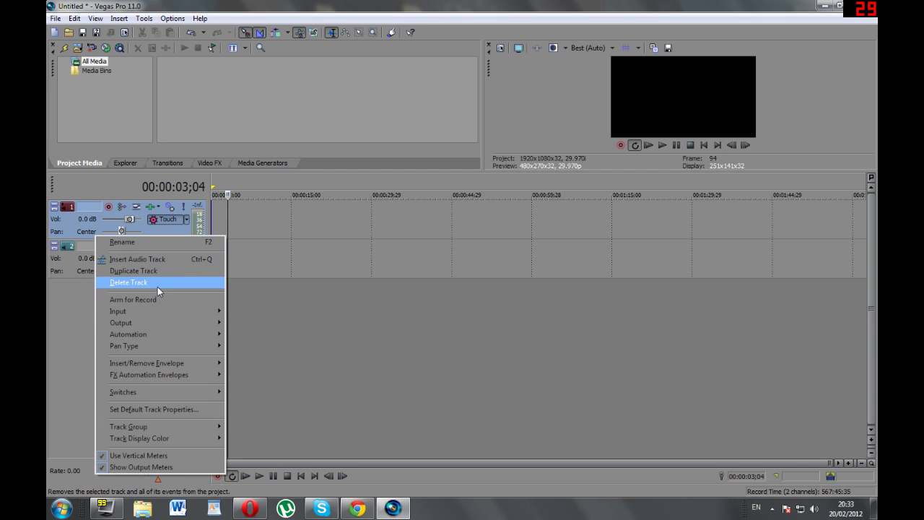
left_click(153, 285)
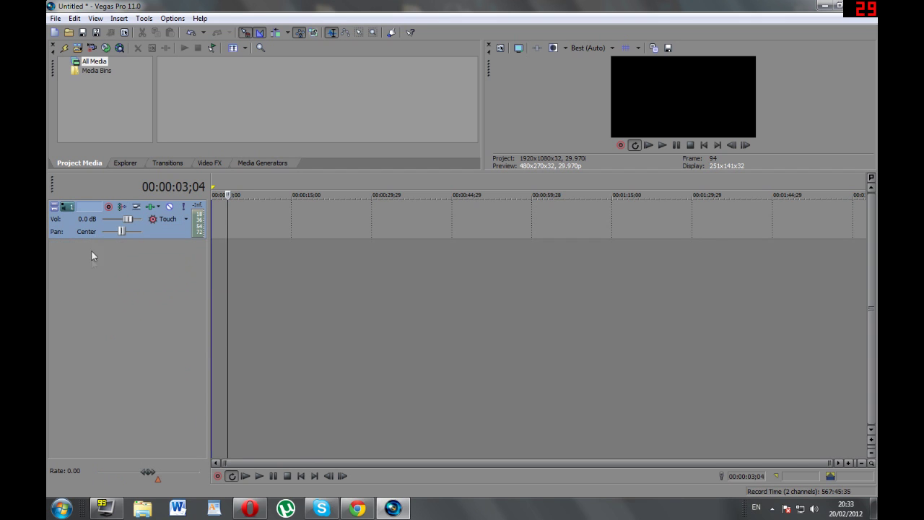
right_click(161, 231)
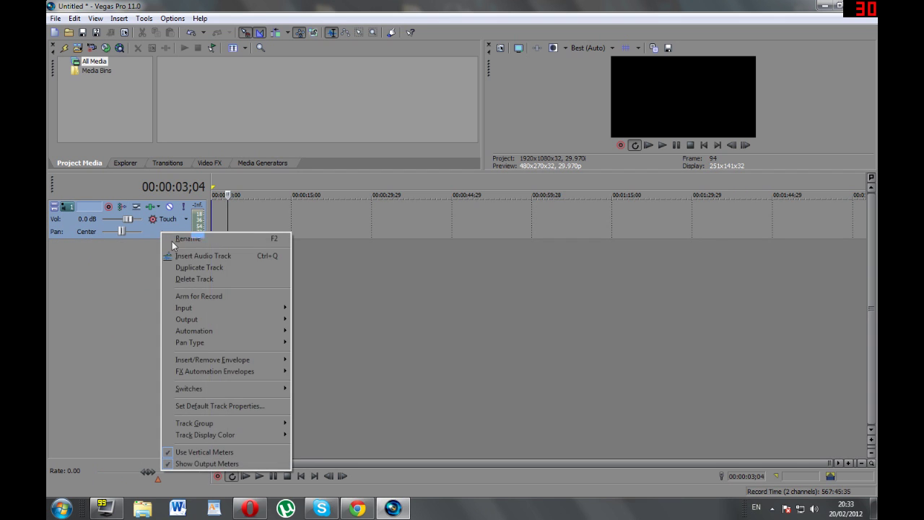
left_click(219, 279)
left_click_drag(253, 173, 255, 304)
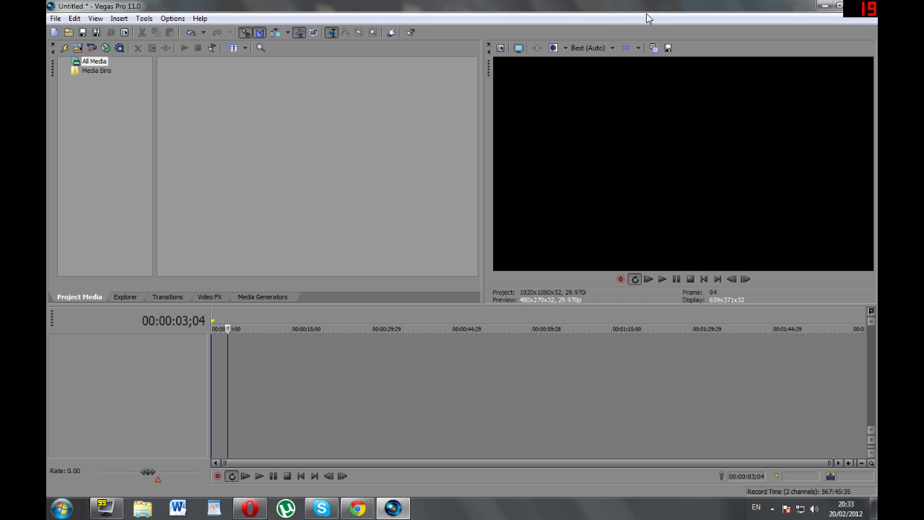
Try to add ms.jpg from the MSgamesLT desktop folder to the project with the editor window restored down beside it
left_click(840, 7)
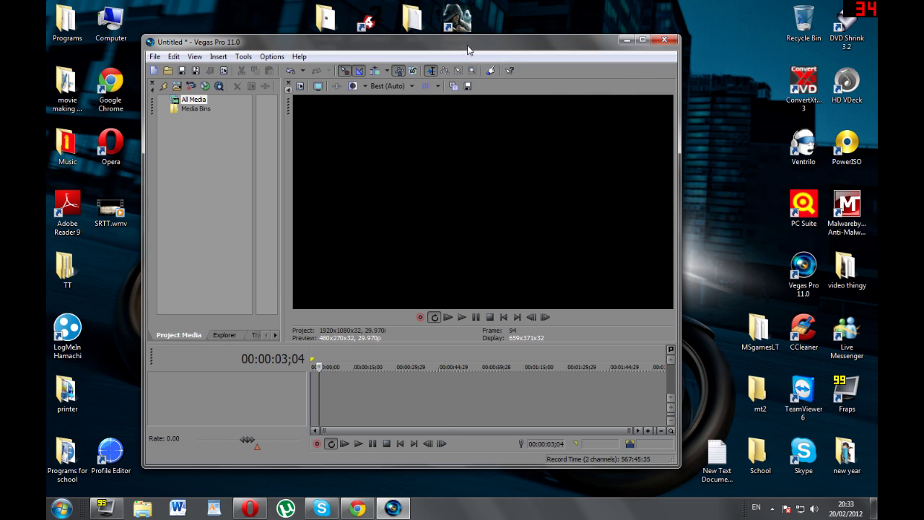
left_click_drag(470, 48, 161, 58)
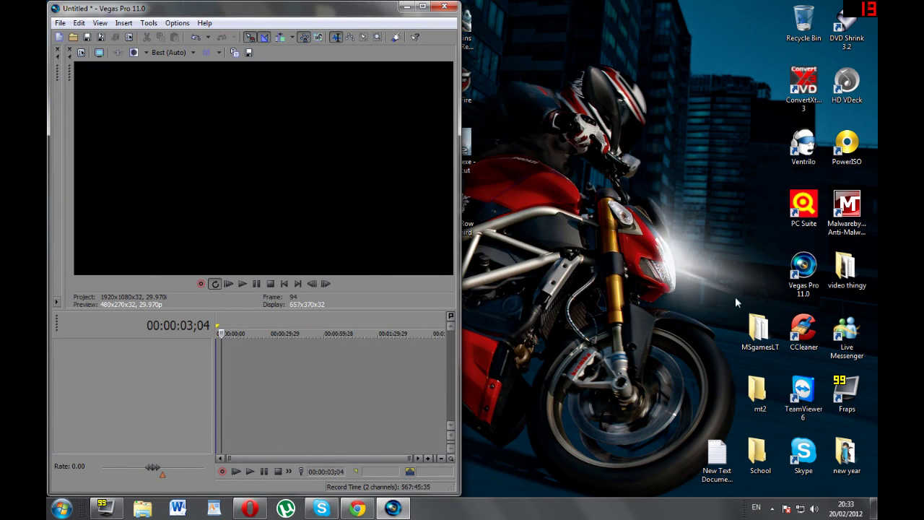
double_click(759, 326)
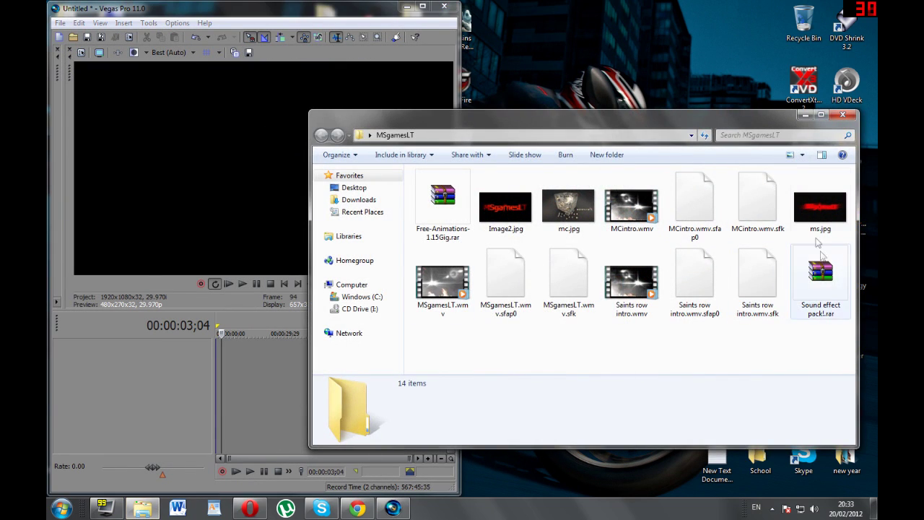
left_click(829, 210)
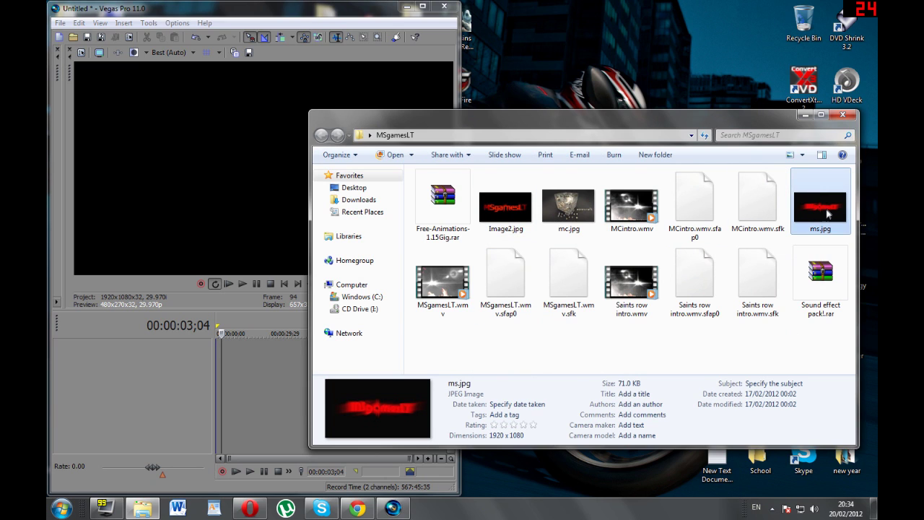
left_click_drag(821, 210, 64, 207)
left_click(843, 118)
left_click(423, 5)
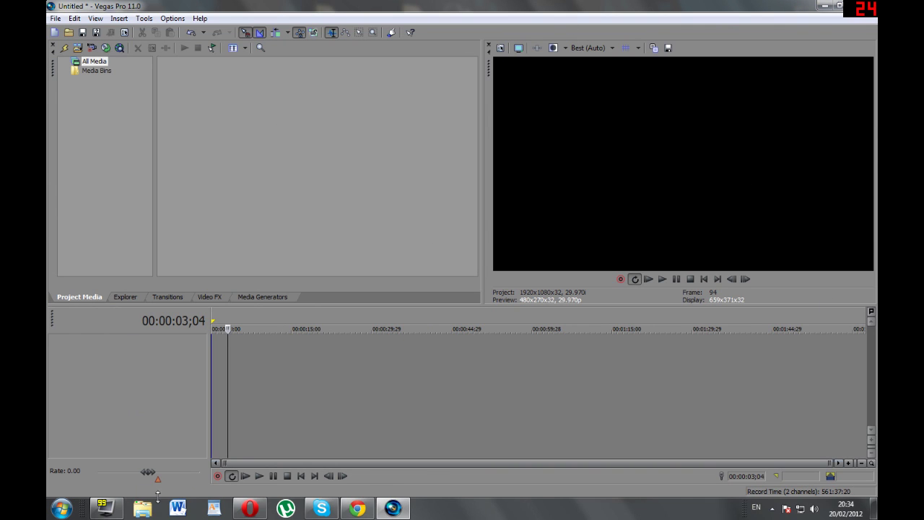
Import ms.jpg from the MSgamesLT desktop folder into the project media
left_click(824, 6)
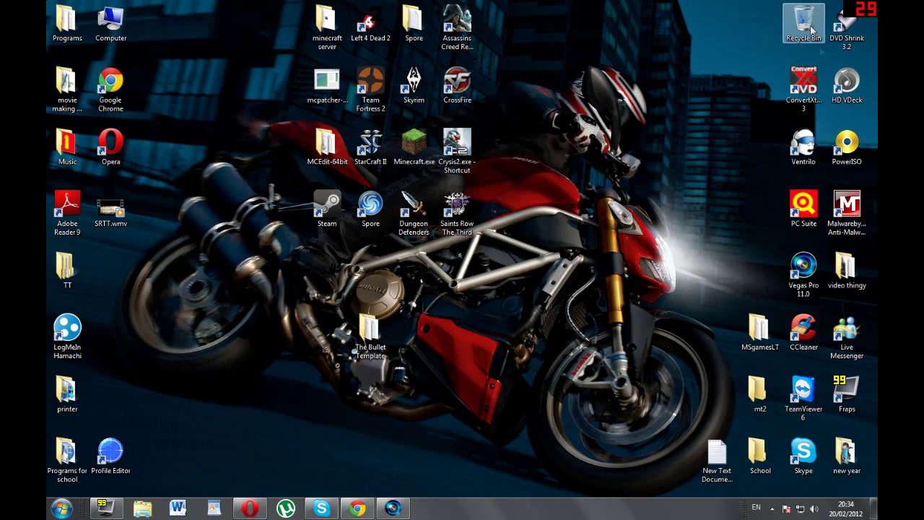
double_click(760, 331)
left_click_drag(817, 190, 309, 193)
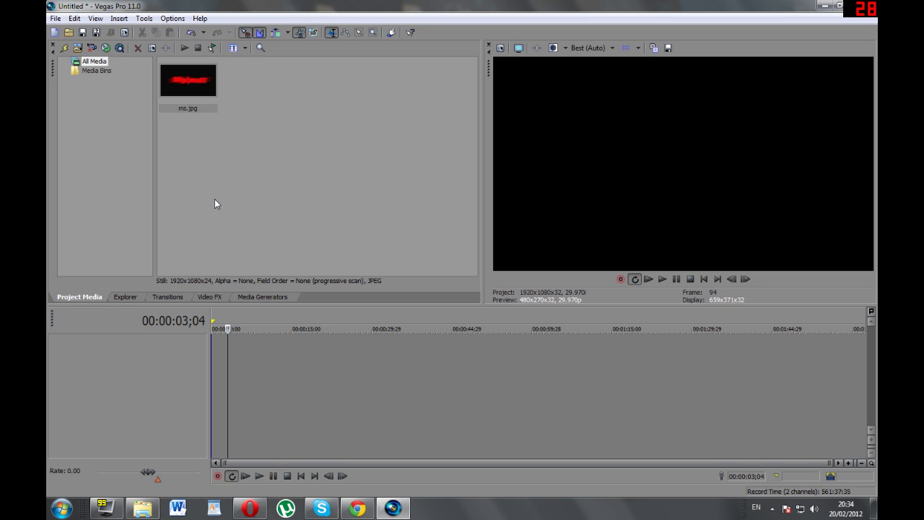
Place ms.jpg from the project media on the empty timeline, starting at about 19 seconds
left_click(190, 85)
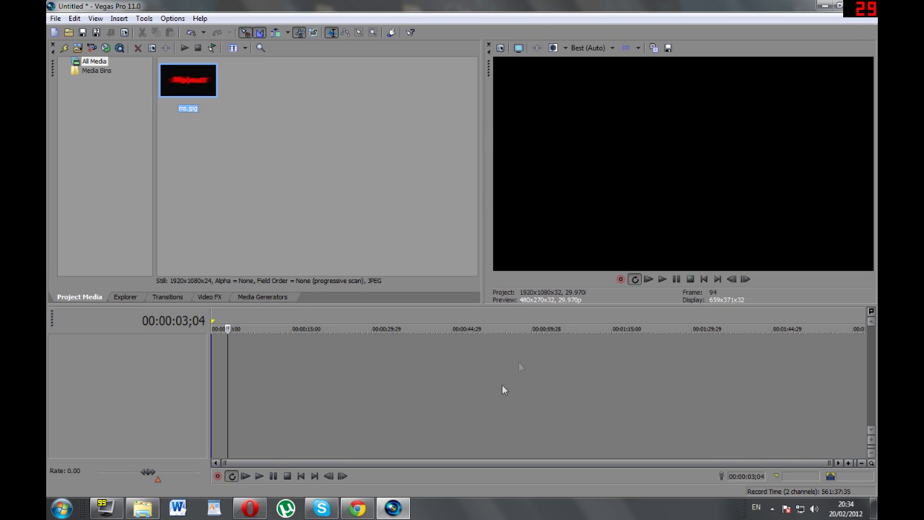
left_click(359, 373)
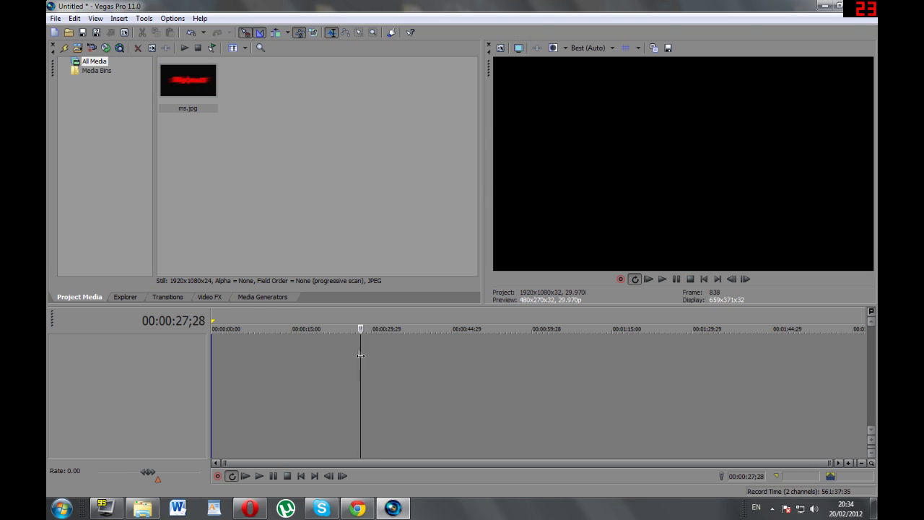
left_click_drag(361, 372, 326, 379)
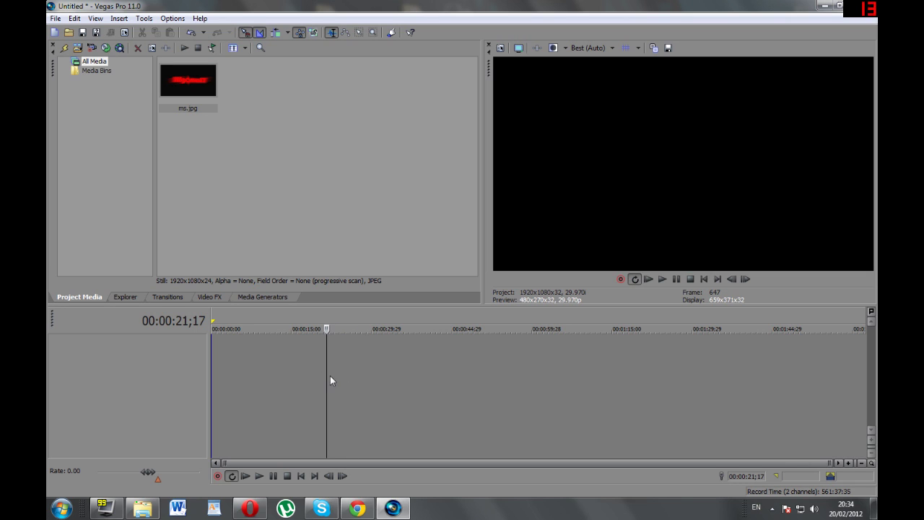
left_click(328, 366)
left_click_drag(189, 85, 204, 140)
left_click_drag(296, 354, 318, 366)
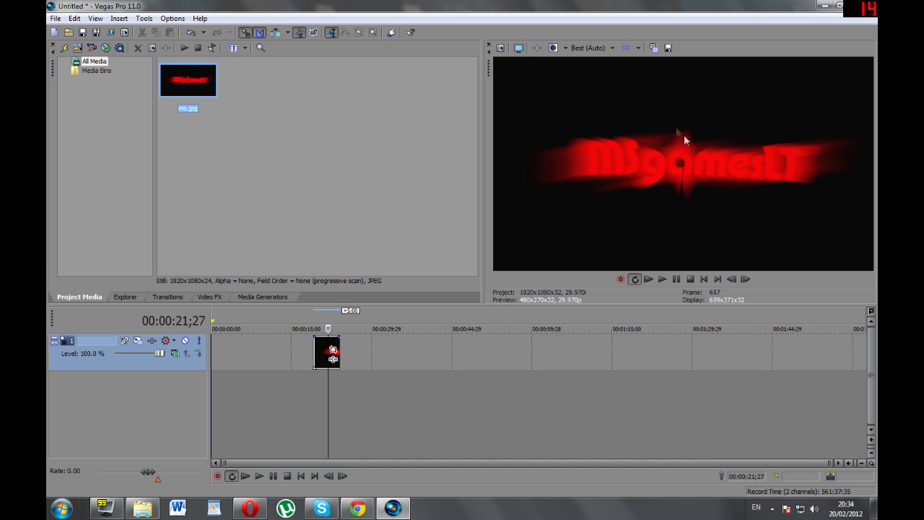
Move the ms.jpg event to the start of the timeline and preview a frame at about 2 seconds
left_click(321, 382)
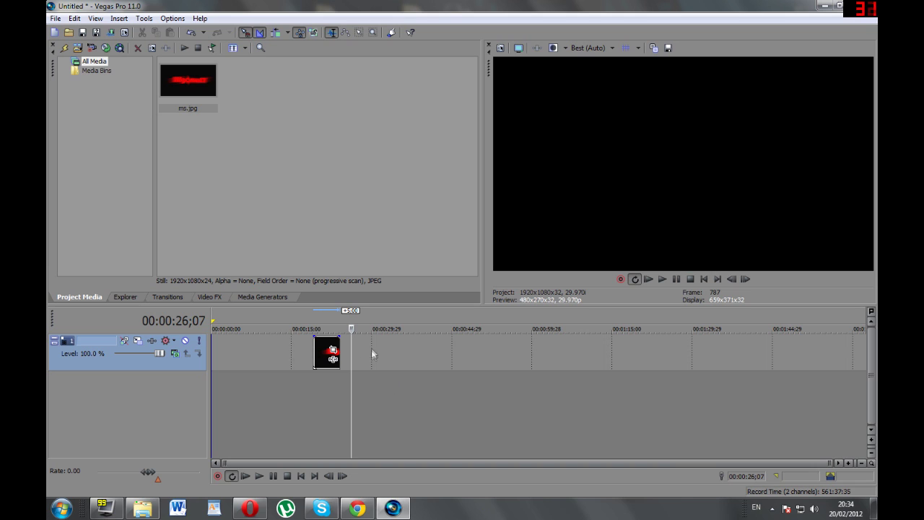
left_click(328, 391)
left_click_drag(326, 354, 224, 354)
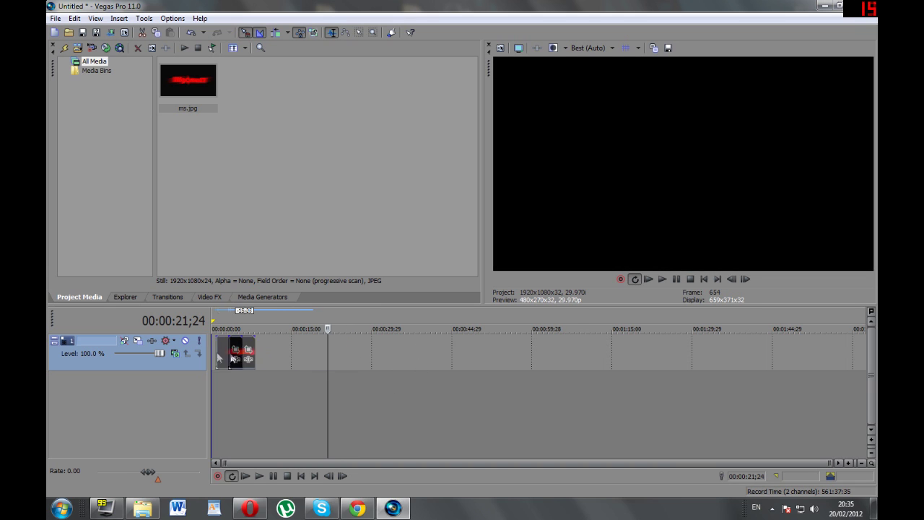
left_click(224, 394)
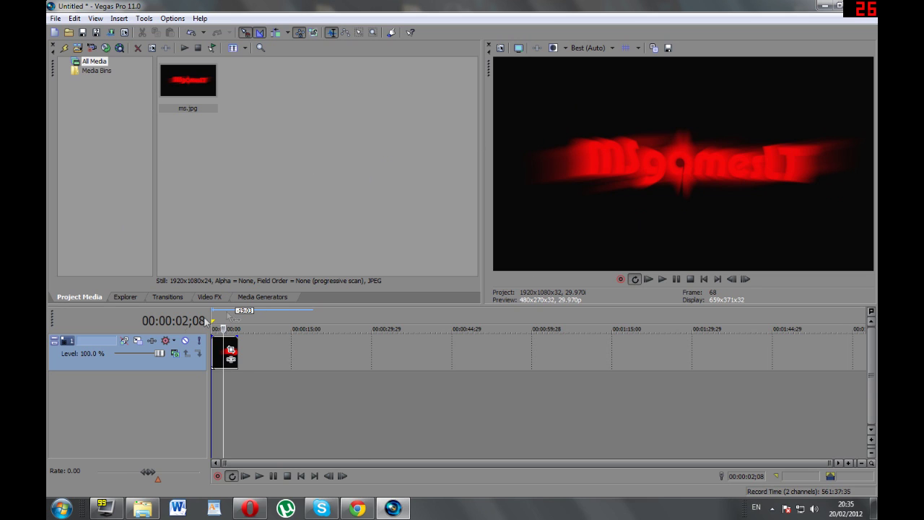
Insert a second video track above the image track and add a text media event to it
right_click(145, 408)
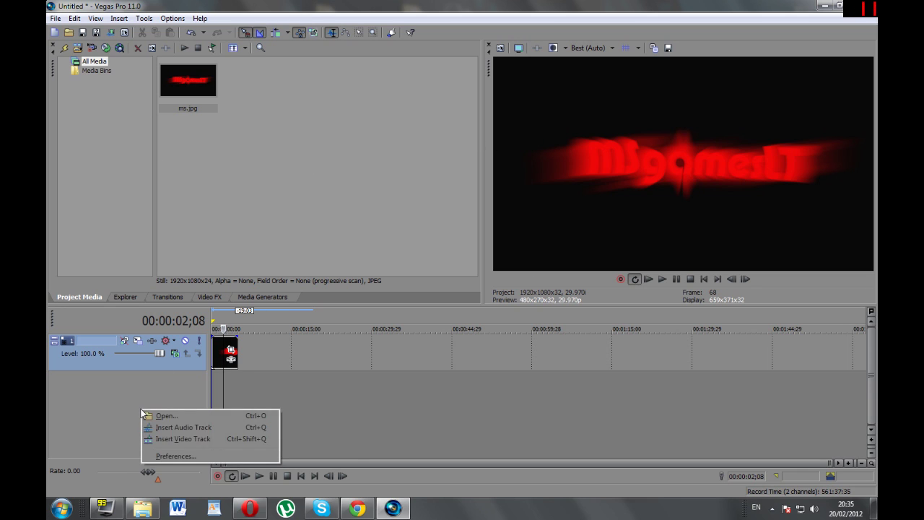
left_click(189, 440)
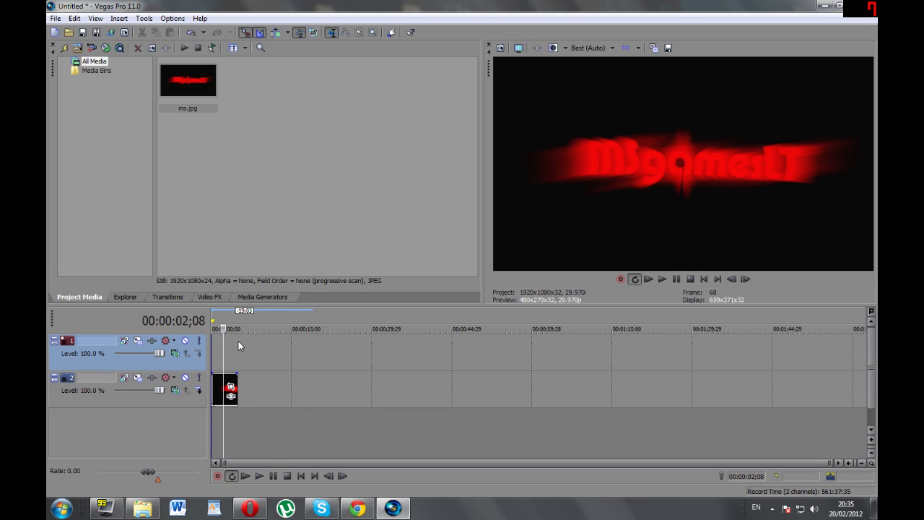
left_click(120, 18)
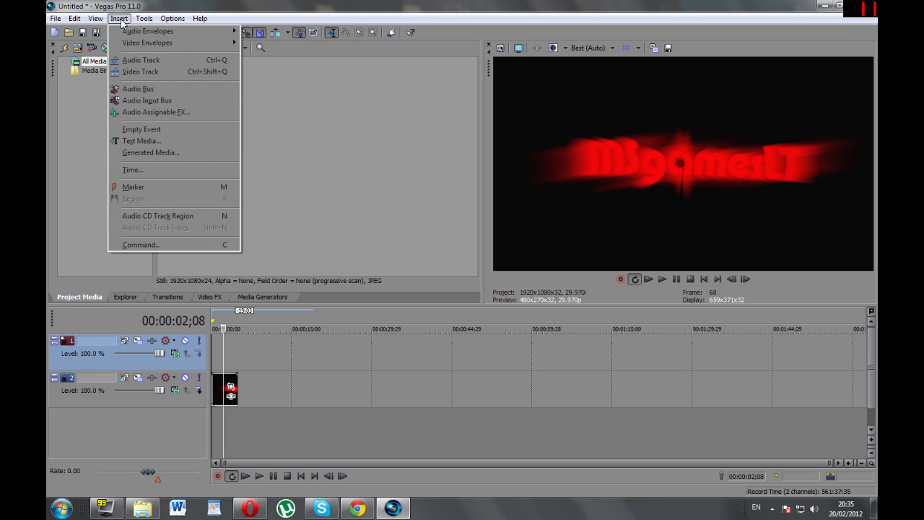
left_click(142, 141)
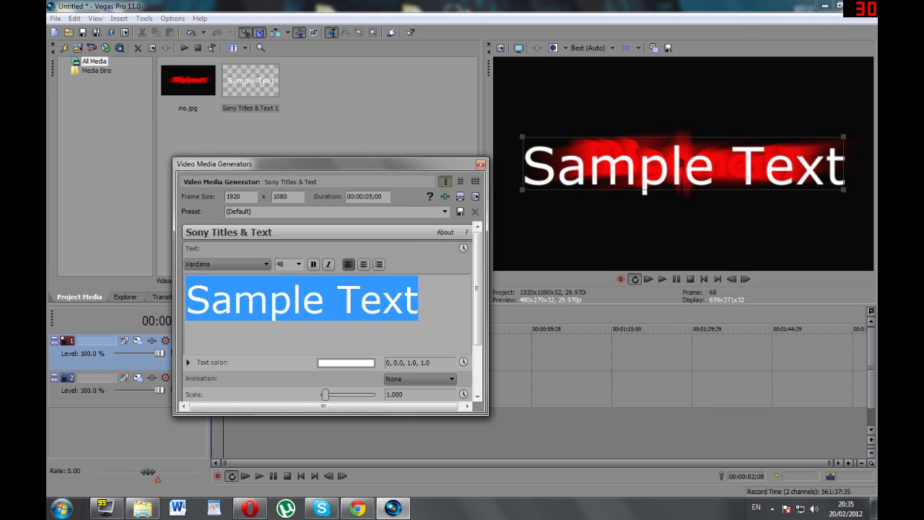
Replace the sample title text with "LaBAS" and close the media generator
key("BackSpace")
type("LaBAS")
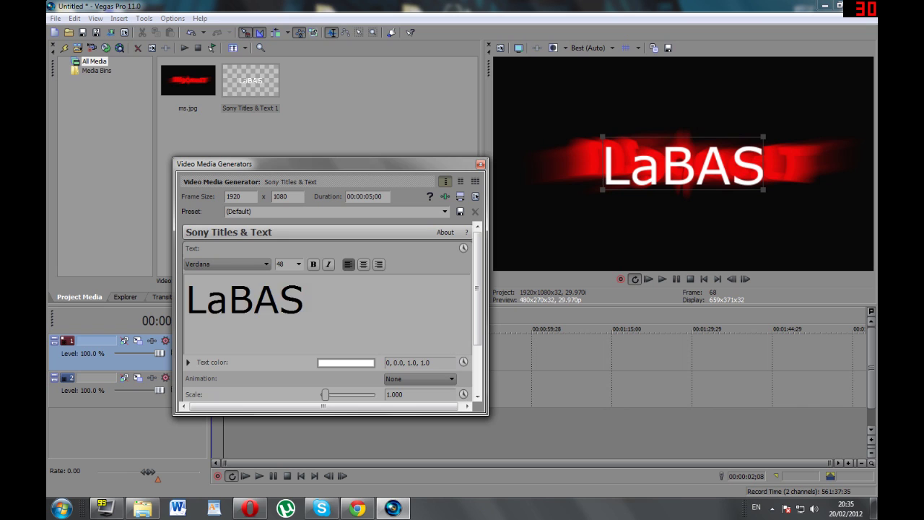
key("ctrl+a")
left_click(314, 265)
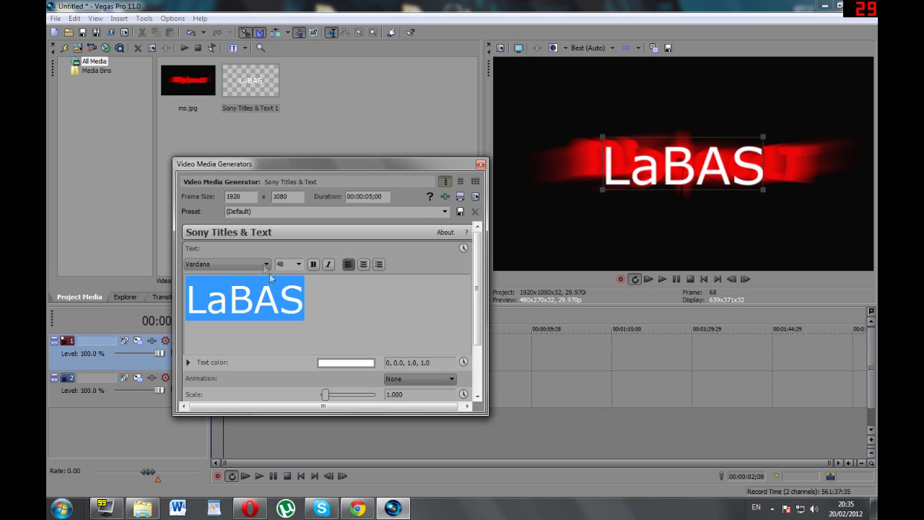
left_click(481, 166)
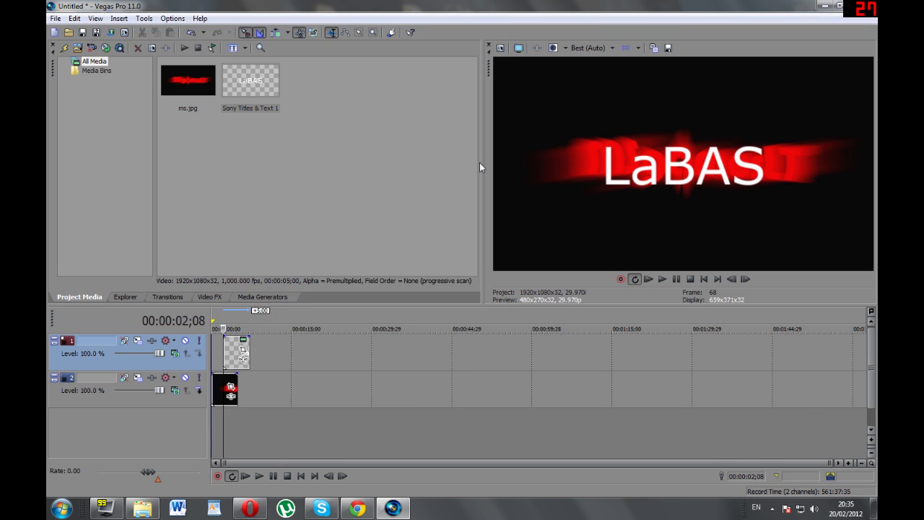
Move the LaBAS title event to the start of the timeline, directly above the image, and preview the overlay
left_click_drag(235, 348, 213, 347)
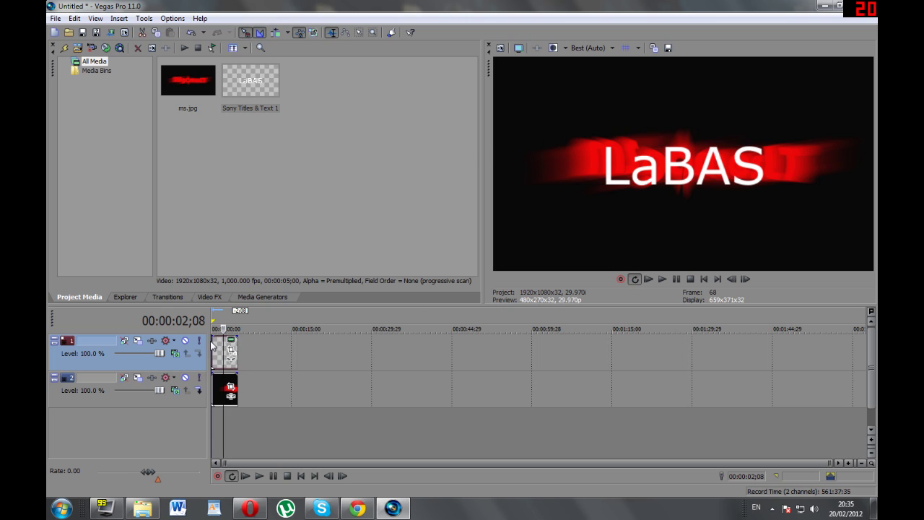
left_click(229, 408)
left_click(222, 406)
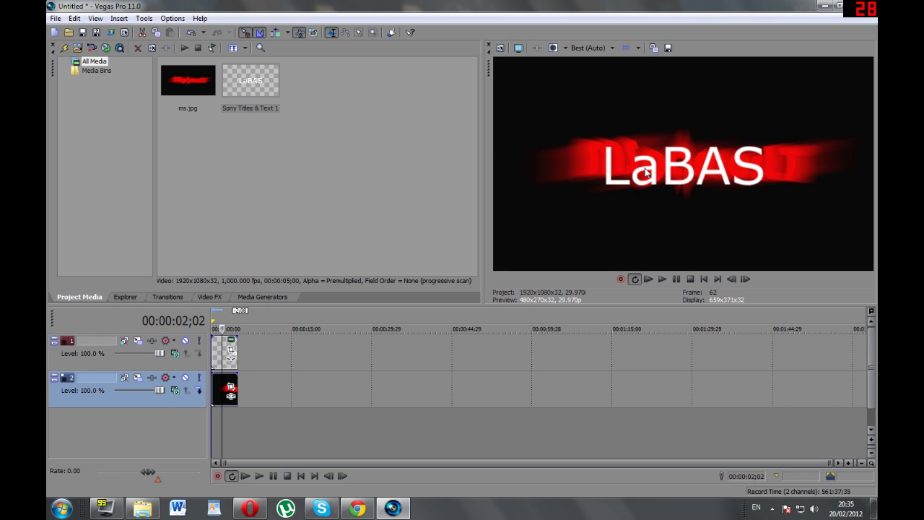
left_click(220, 348)
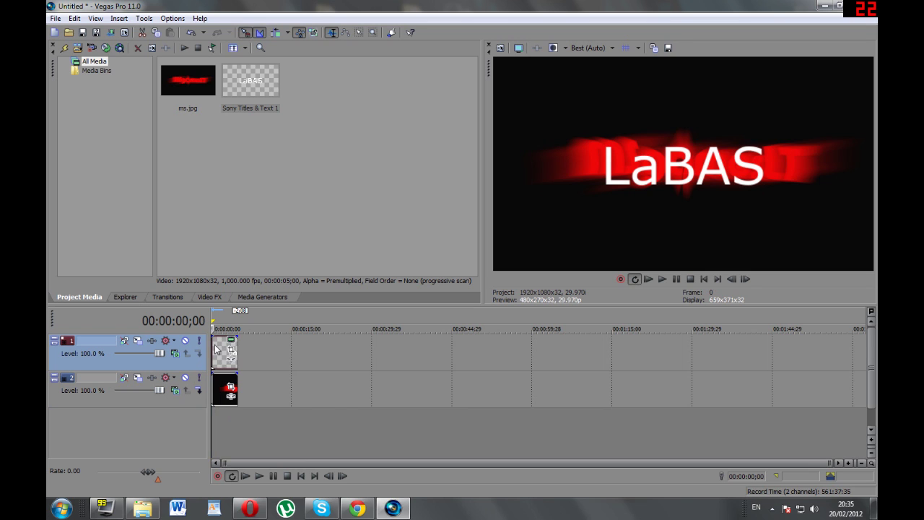
left_click(222, 355)
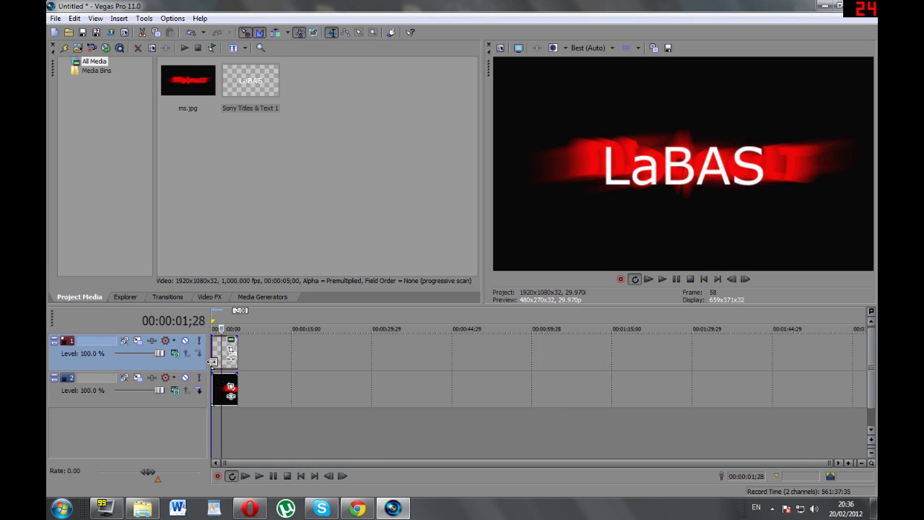
Move the LaBAS title event to start where the image ends, and preview frames in both events
left_click_drag(215, 359, 241, 359)
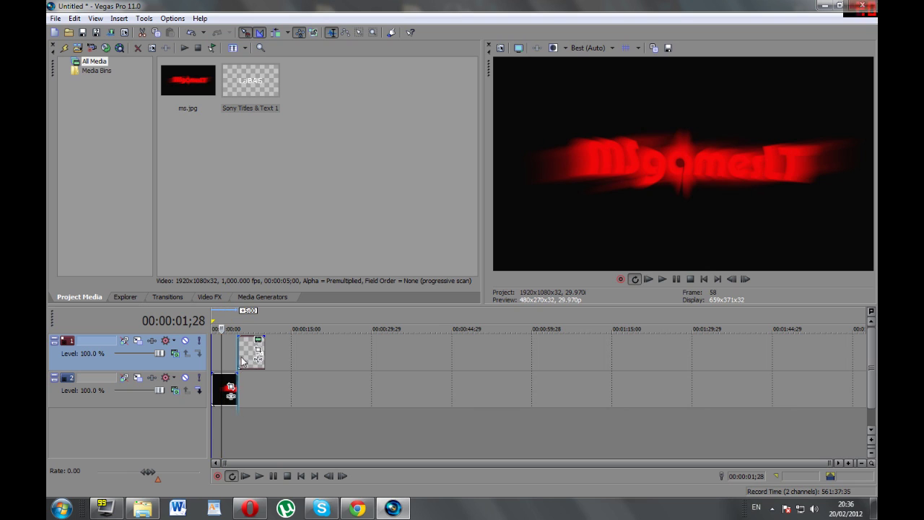
left_click(219, 427)
left_click(253, 424)
left_click(234, 424)
left_click(220, 424)
left_click(252, 417)
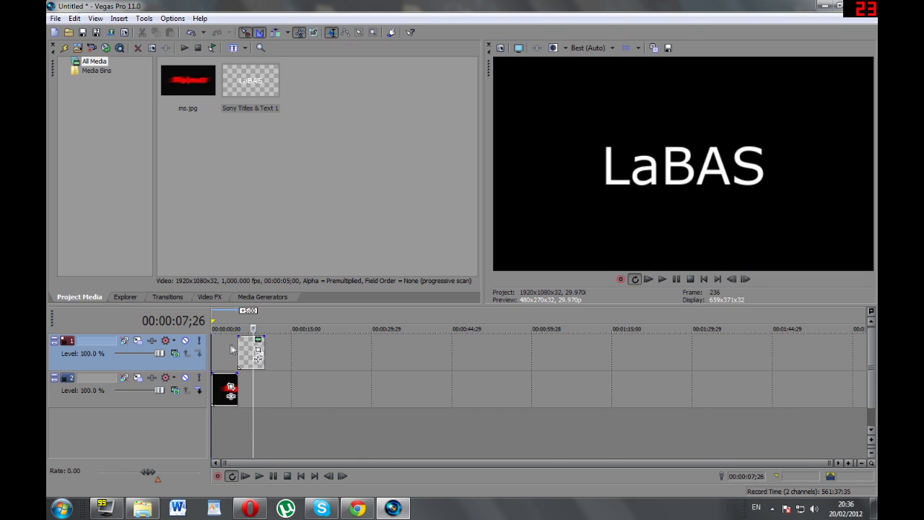
Move the LaBAS title event back above the image, mute the title's video track and preview at about 3 seconds
left_click_drag(247, 353, 220, 356)
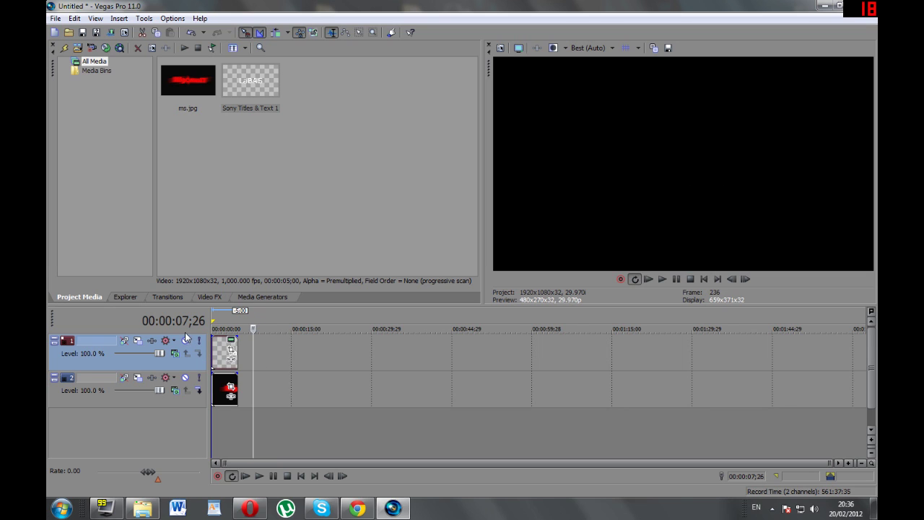
left_click(185, 340)
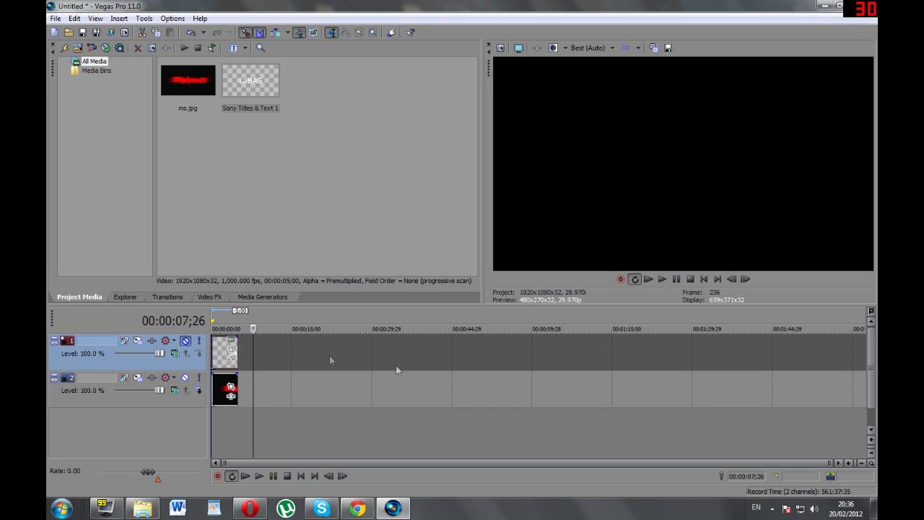
left_click(229, 430)
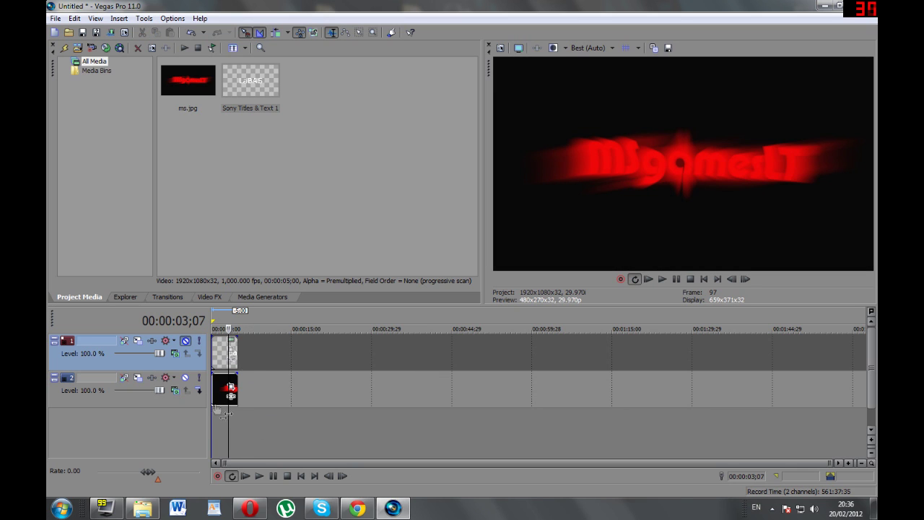
Unmute the LaBAS title's video track, mute the image's track and mark a time range from 00:01:06;10 to 00:01:11;28
left_click(185, 340)
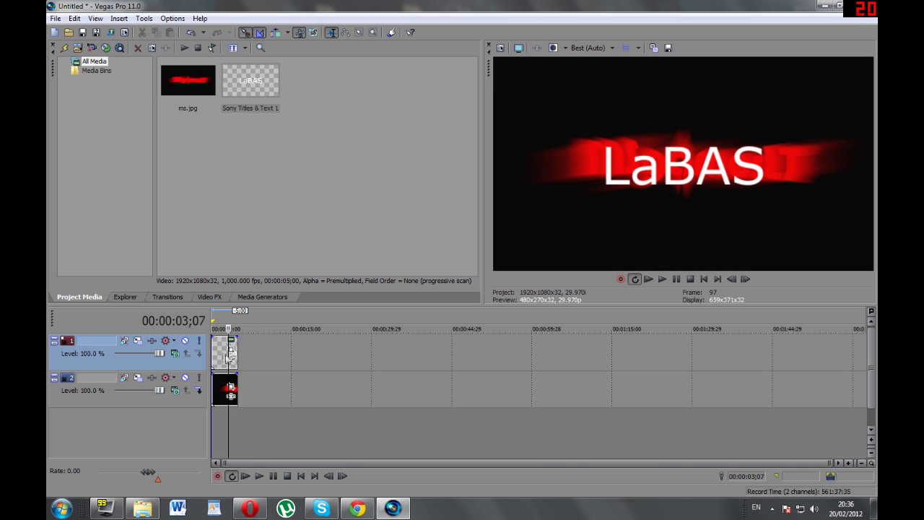
left_click(186, 377)
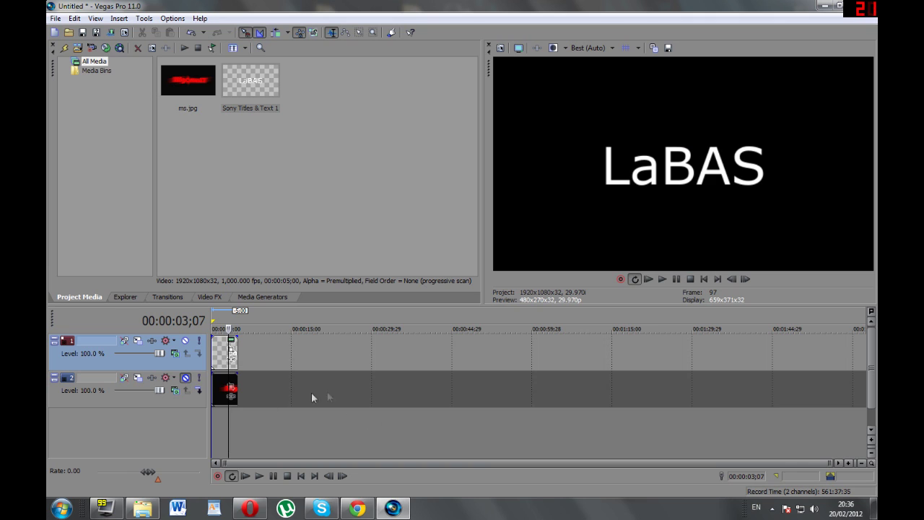
left_click(345, 401)
left_click_drag(567, 433, 596, 434)
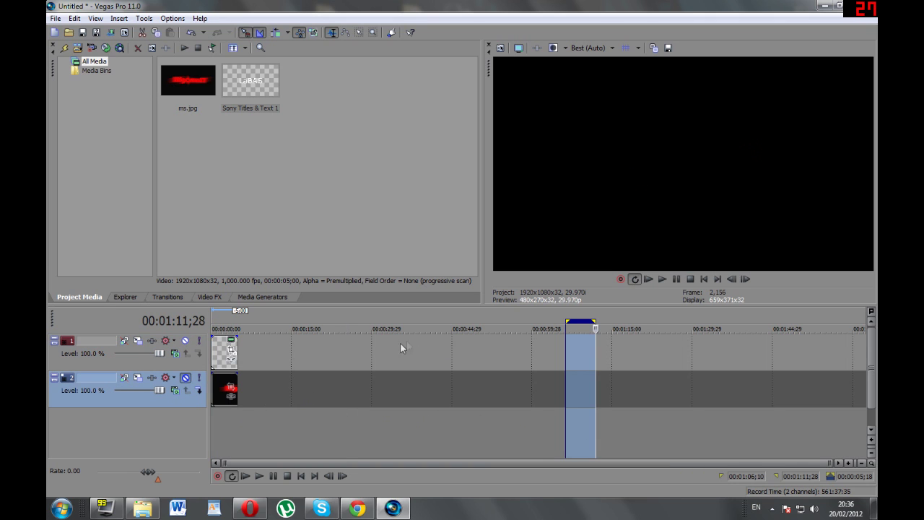
Move the LaBAS title event to start at about 39 seconds and split it at 00:00:40;24
left_click(274, 350)
left_click(216, 347)
left_click(222, 354)
left_click_drag(222, 354, 425, 365)
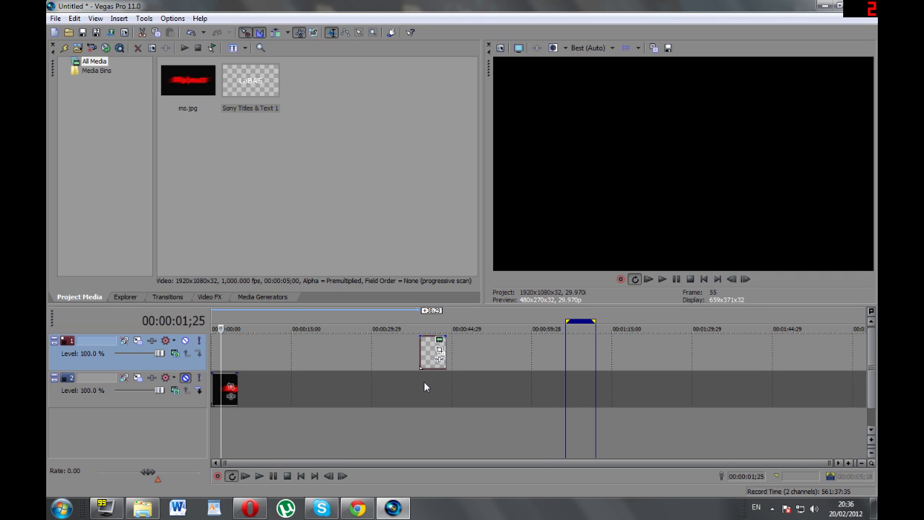
left_click(431, 363)
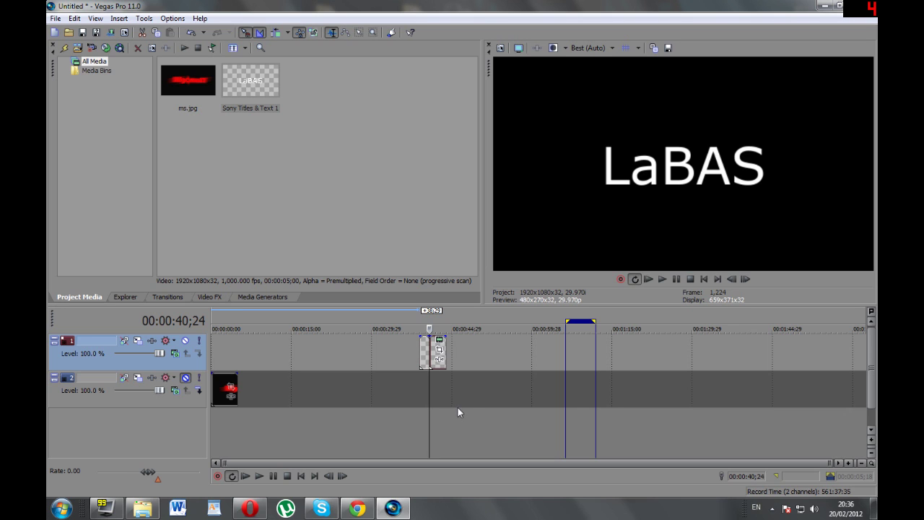
left_click(476, 396)
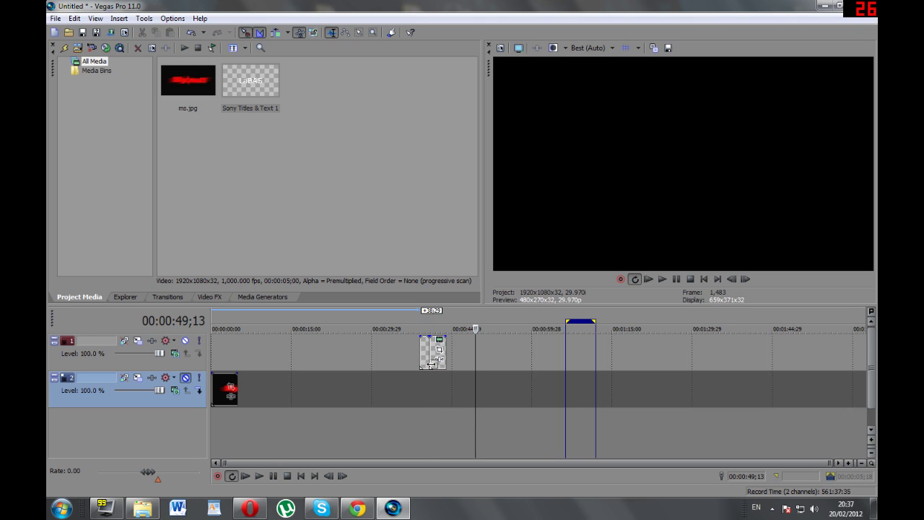
Move the longer second part of the split title to about 26 seconds and delete the shorter first part
left_click_drag(438, 371, 513, 390)
left_click_drag(509, 396, 357, 353)
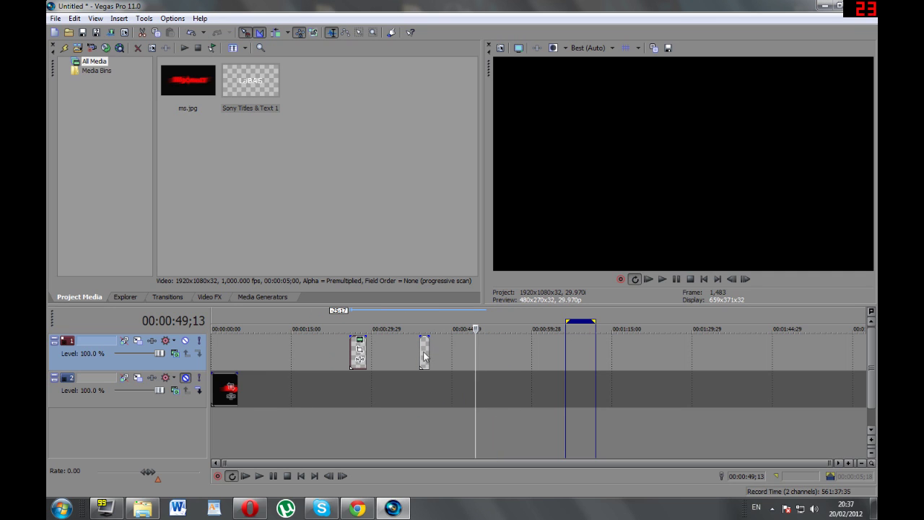
left_click(425, 361)
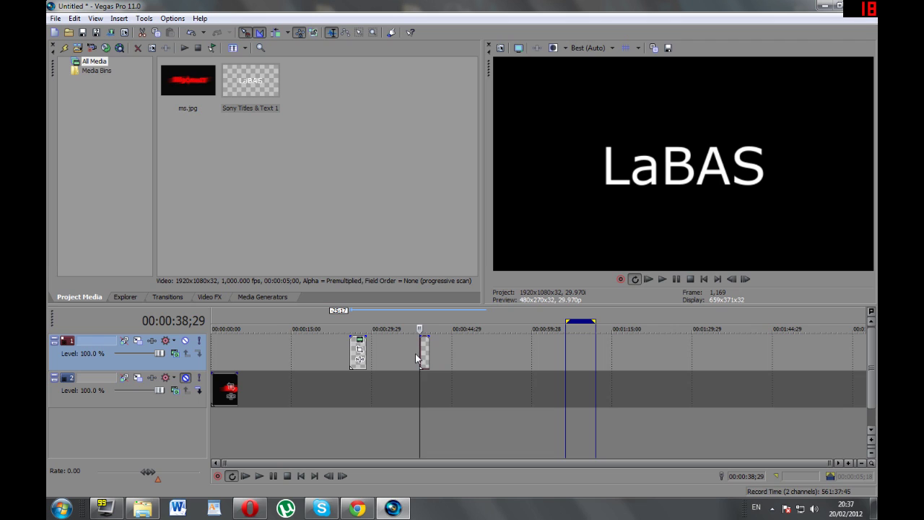
left_click(425, 354)
key("Delete")
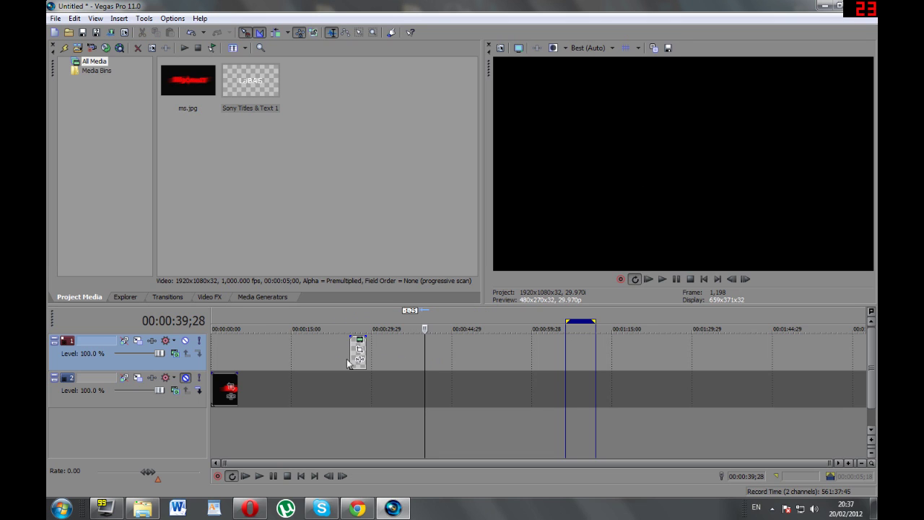
Move the remaining title piece back above the image and extend its beginning to the start of the timeline
left_click_drag(354, 363, 226, 364)
left_click(232, 432)
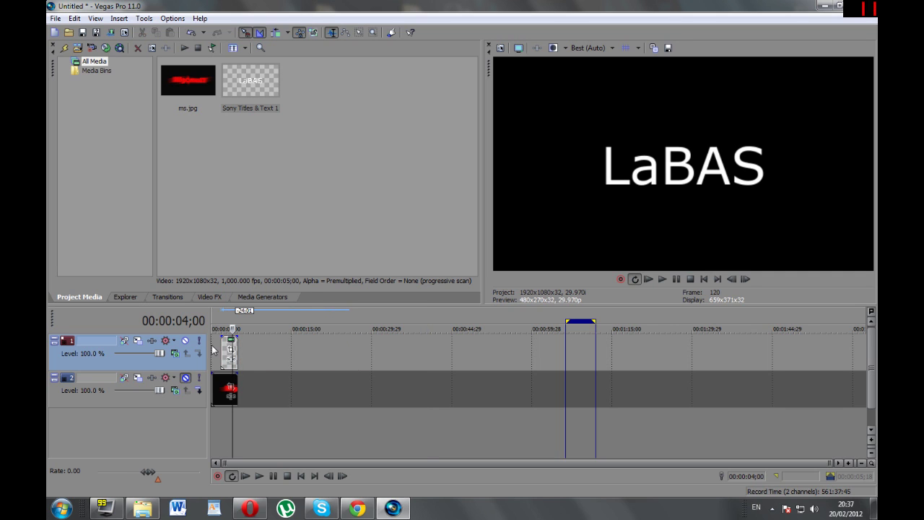
left_click_drag(221, 352, 212, 352)
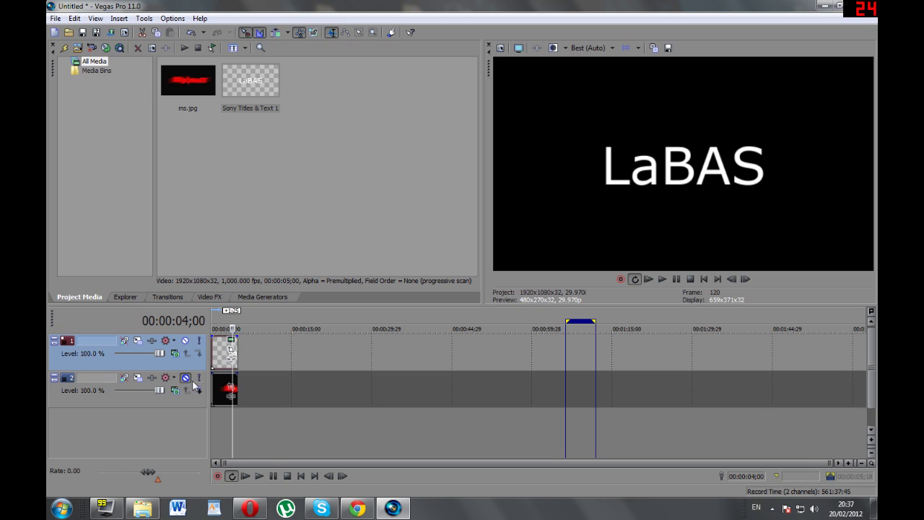
Switch the mute from the image's track to the title's track and back to compare the previews
left_click(186, 341)
left_click(186, 377)
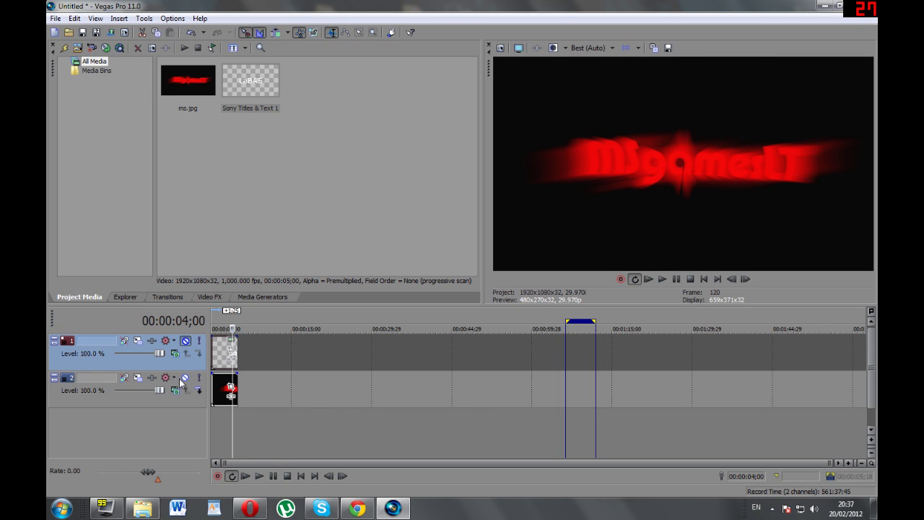
left_click(186, 377)
left_click(186, 341)
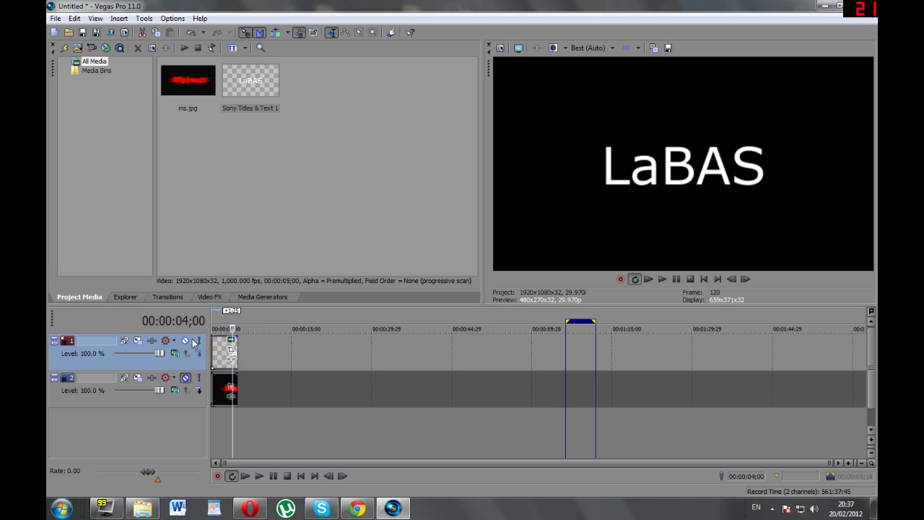
left_click(232, 345)
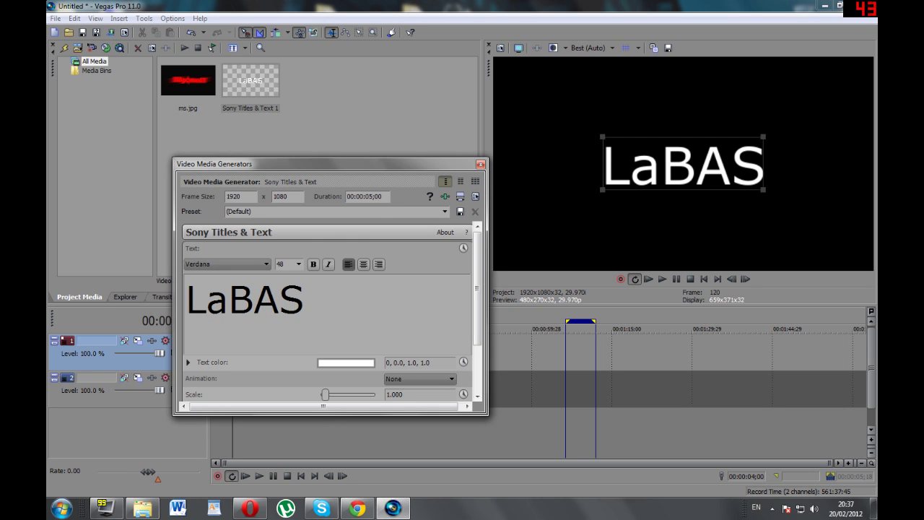
left_click(480, 164)
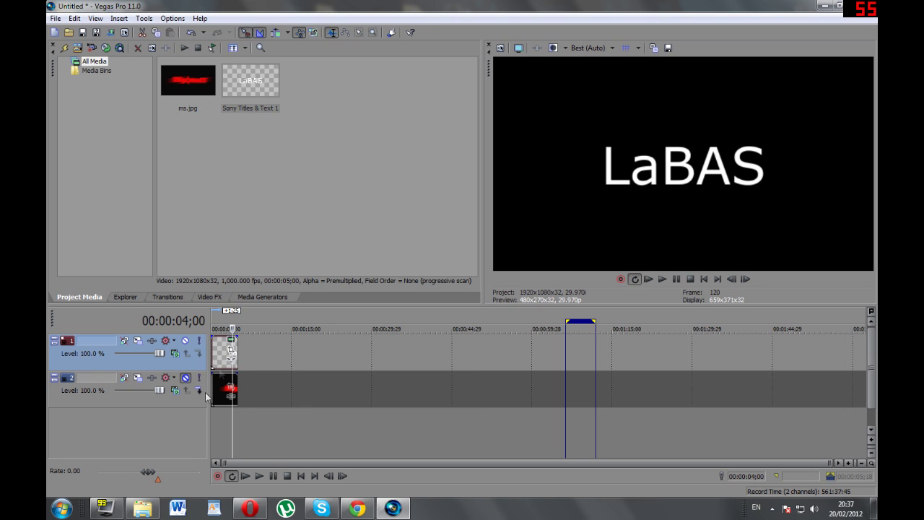
left_click(266, 350)
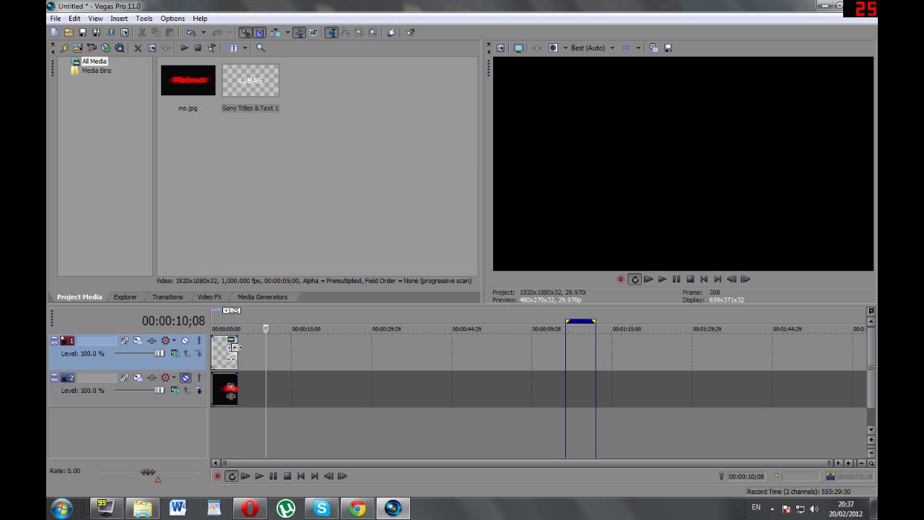
Set the LaBAS title's text color to blue (HSV 224, 0.92, 0.93) and preview it at about 3 seconds
left_click(231, 339)
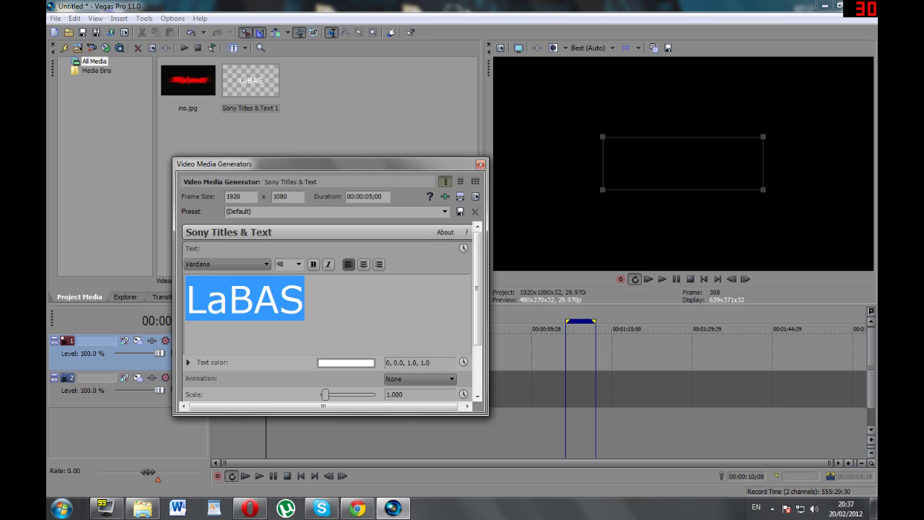
left_click(337, 363)
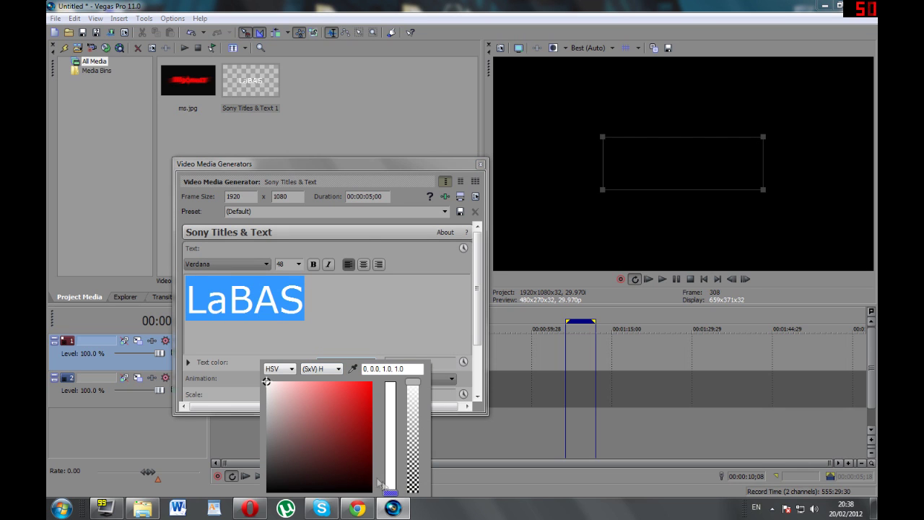
left_click_drag(394, 496, 391, 426)
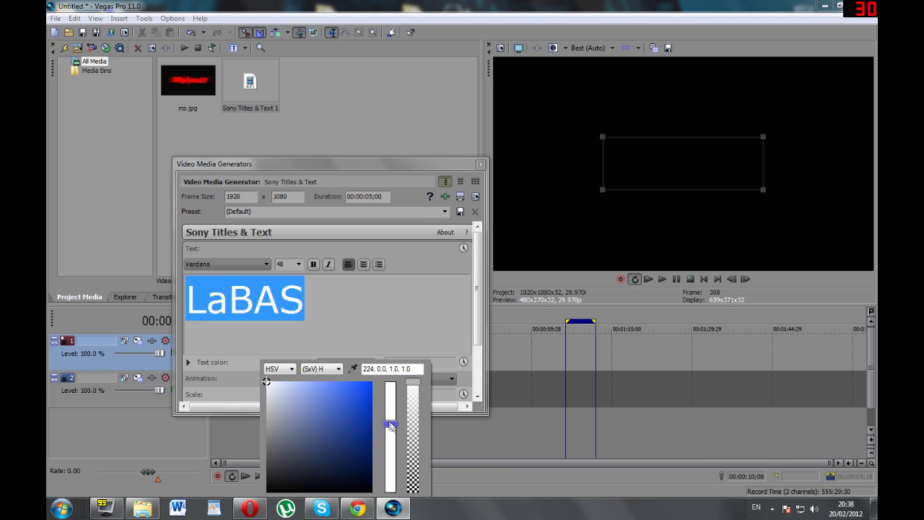
left_click(365, 391)
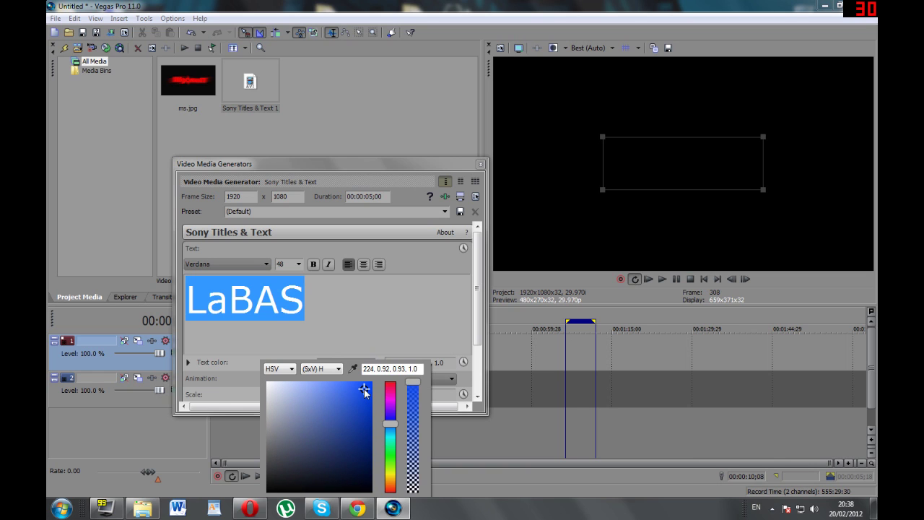
left_click(432, 361)
left_click(480, 164)
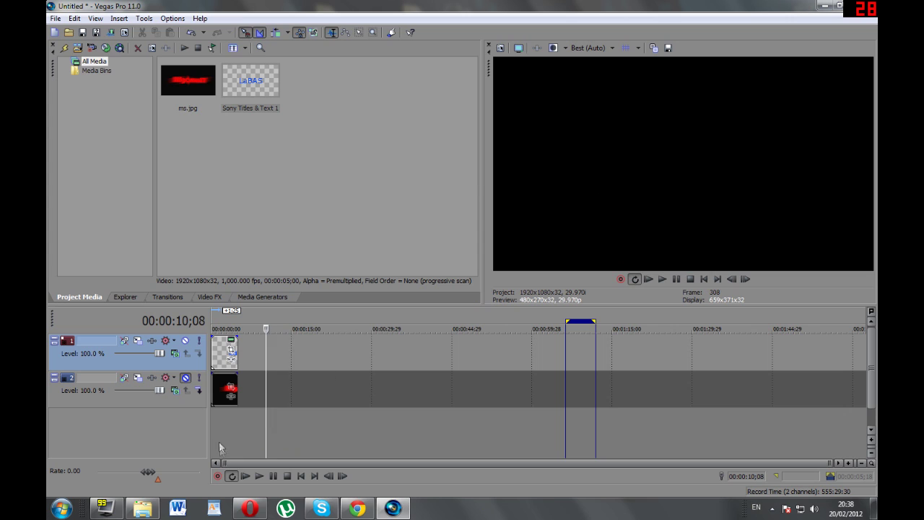
left_click(230, 430)
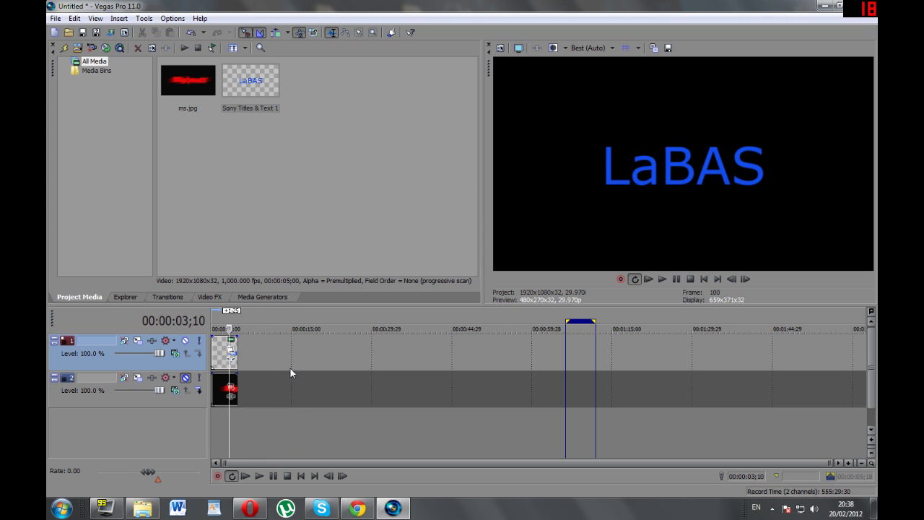
Examine the video effects offered for the LaBAS title event from the start of the timeline, and close the effect windows
left_click(212, 421)
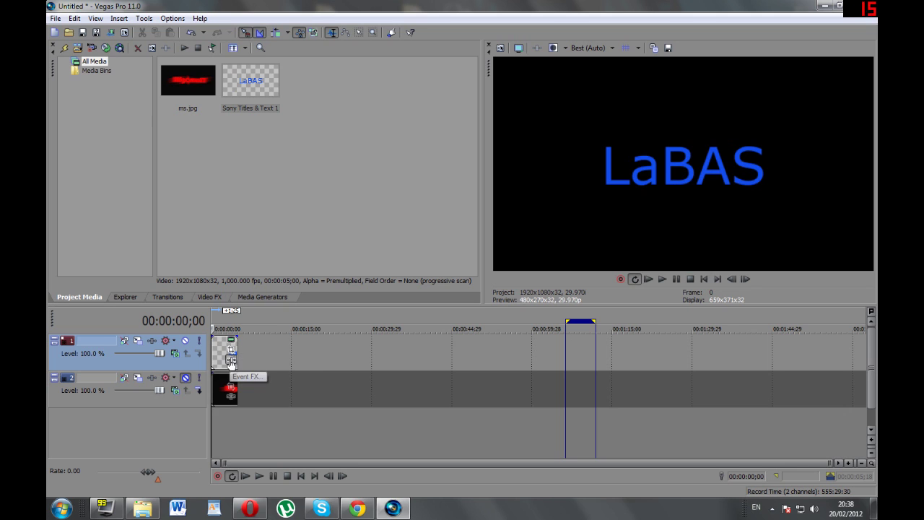
left_click(231, 364)
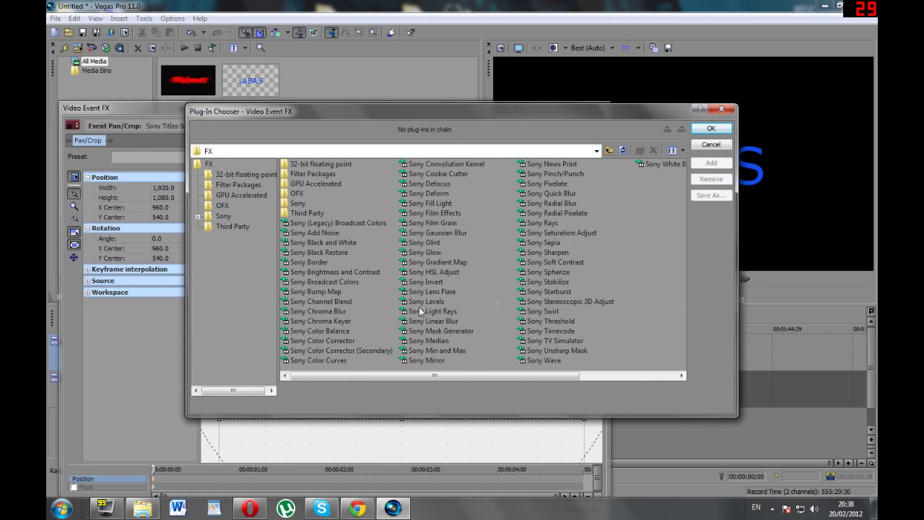
left_click(733, 110)
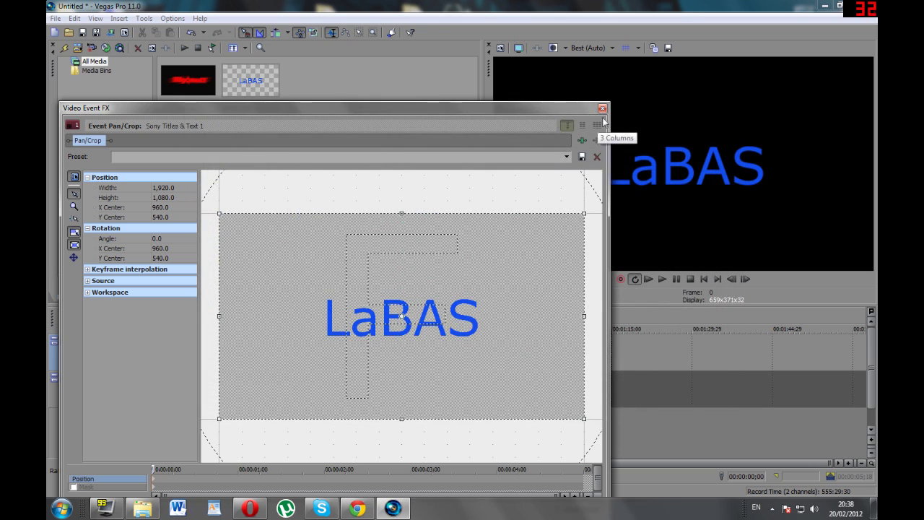
left_click(611, 112)
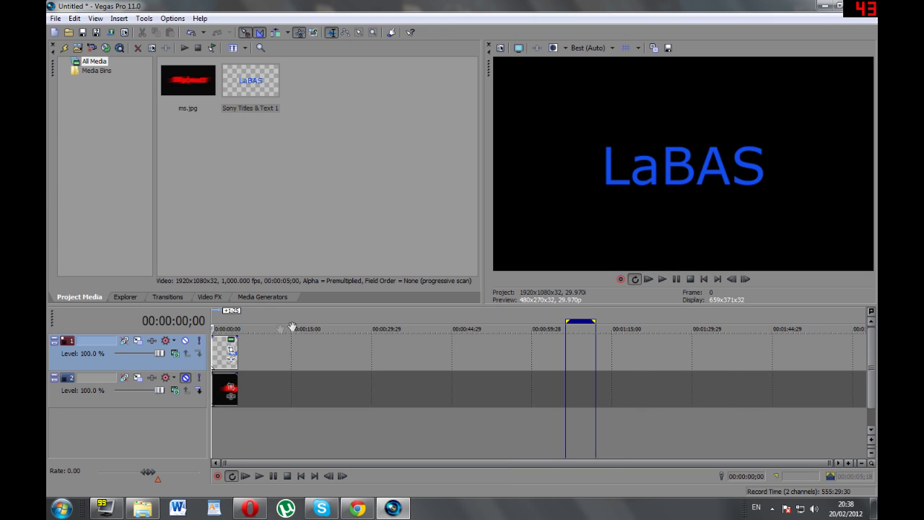
Enlarge the LaBAS title with Event Pan/Crop by shrinking the crop frame to about 1,553 × 873
left_click(232, 352)
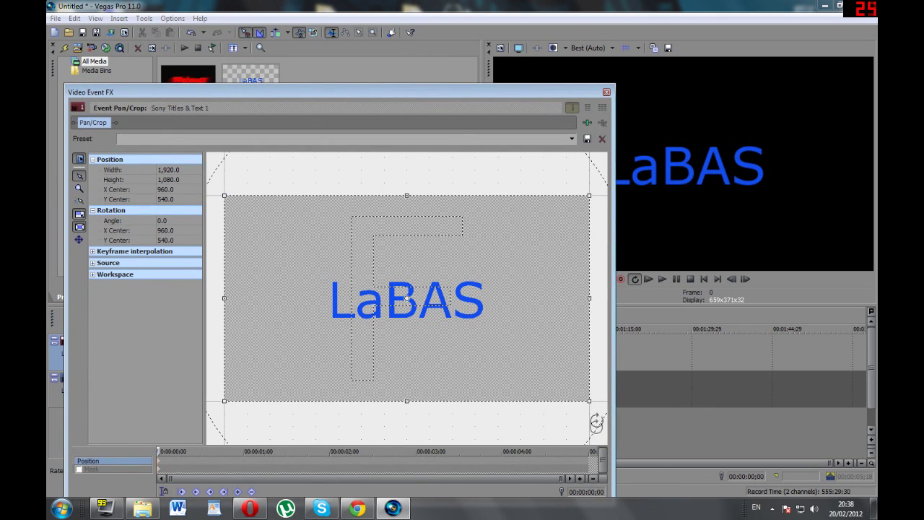
left_click_drag(590, 403, 517, 360)
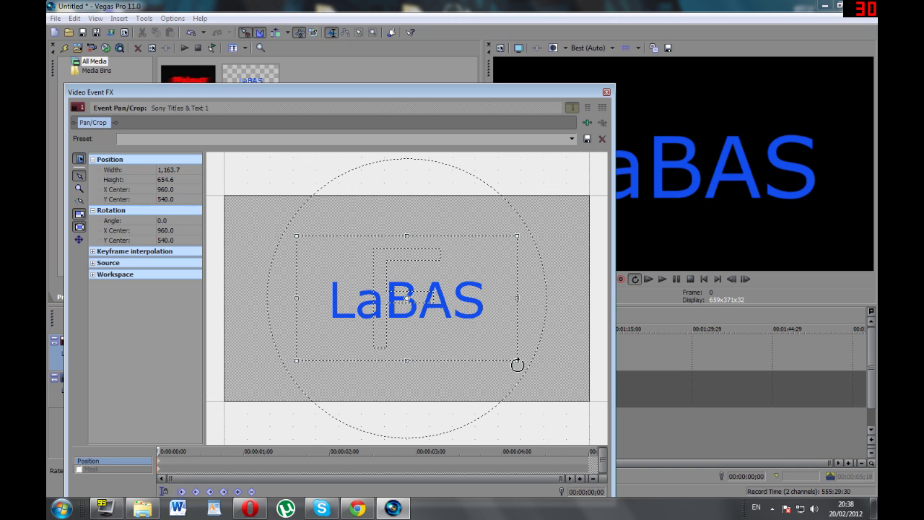
left_click_drag(516, 364, 594, 385)
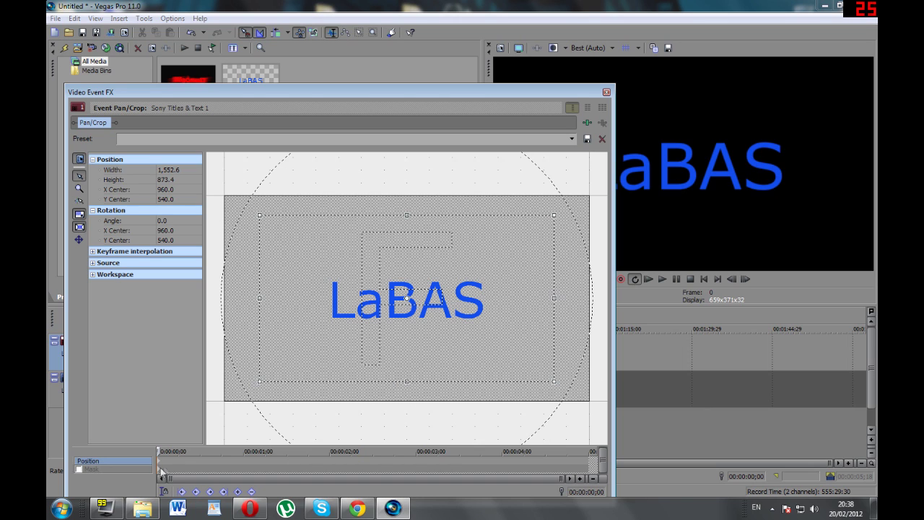
left_click_drag(329, 479, 210, 482)
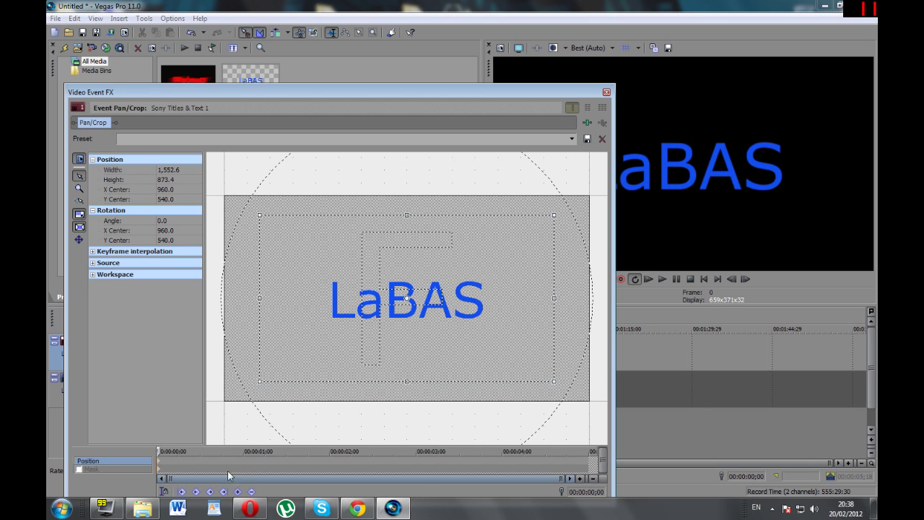
Add a pan/crop position keyframe at 00:00:01;09 with a frame of about 1,243 × 699, and delete the keyframe
left_click(269, 469)
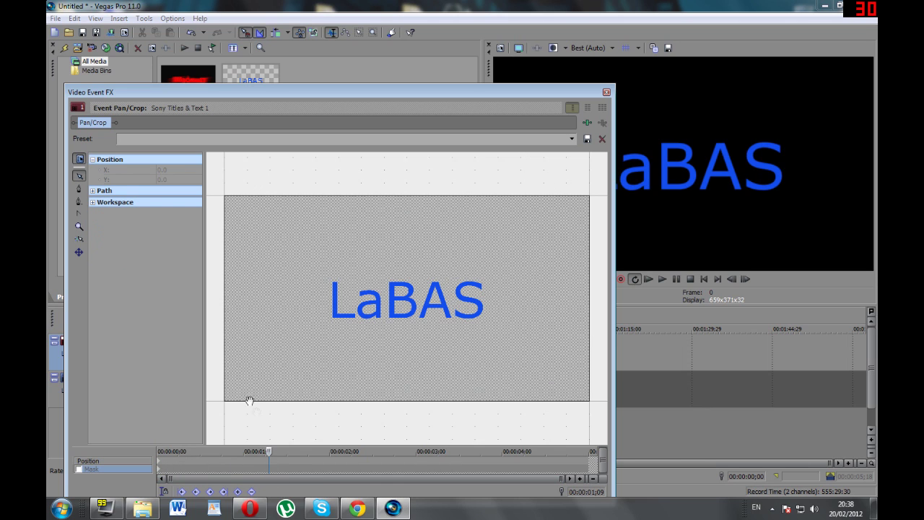
left_click(267, 463)
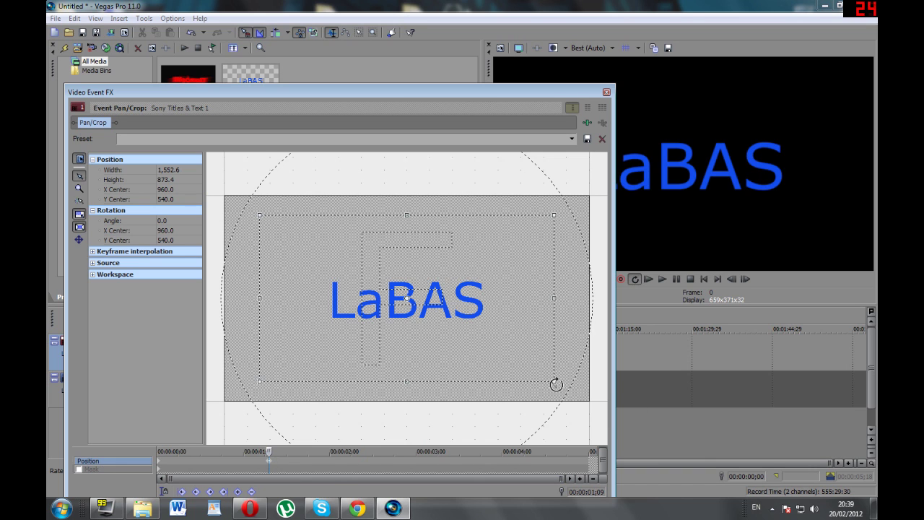
left_click_drag(553, 384, 497, 360)
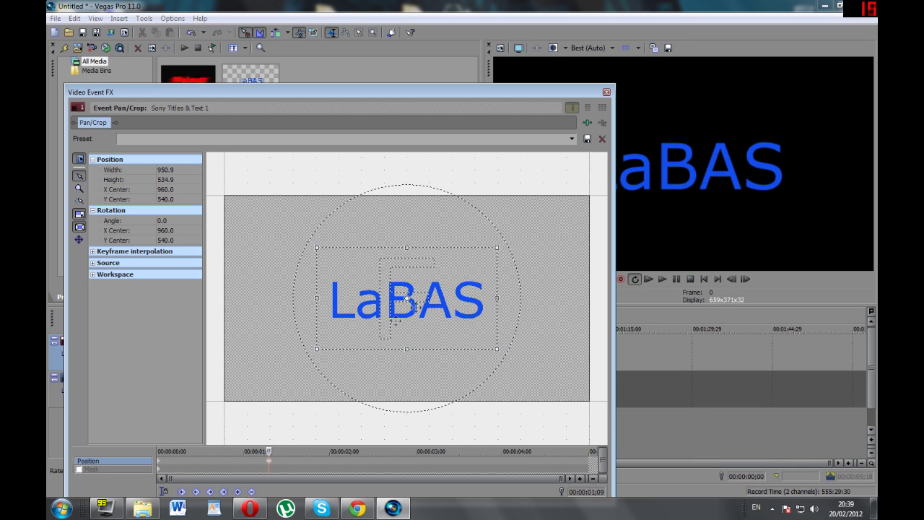
left_click_drag(496, 349, 485, 366)
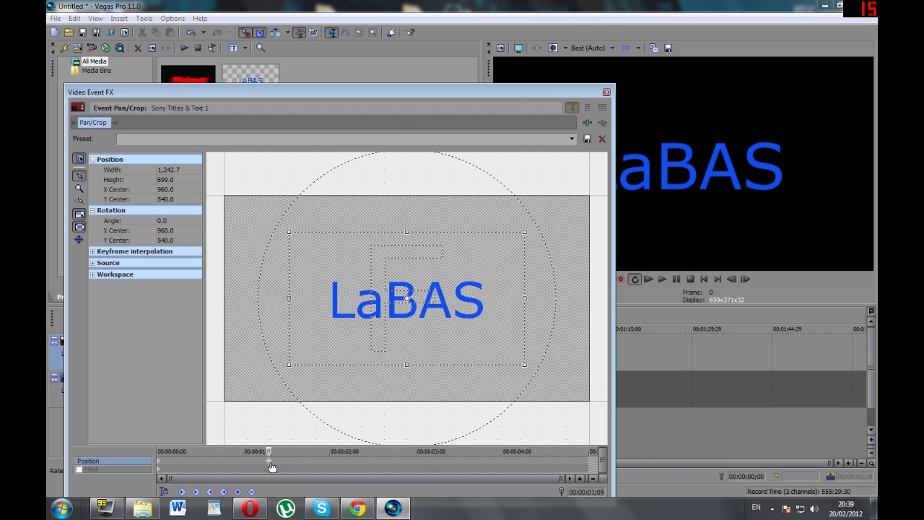
left_click(272, 467)
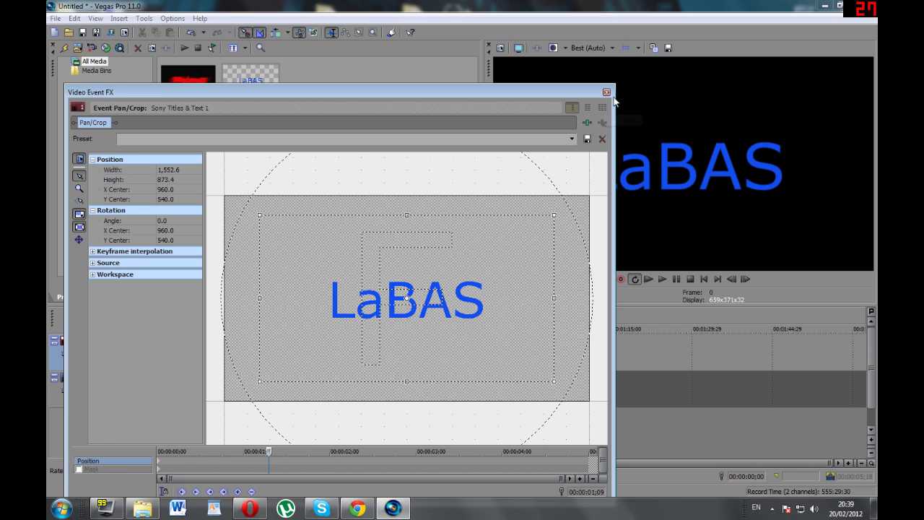
Close the pan/crop window and preview the LaBAS title with the playhead at 00:00:02;05
left_click(607, 92)
left_click(221, 415)
left_click(234, 422)
left_click(226, 419)
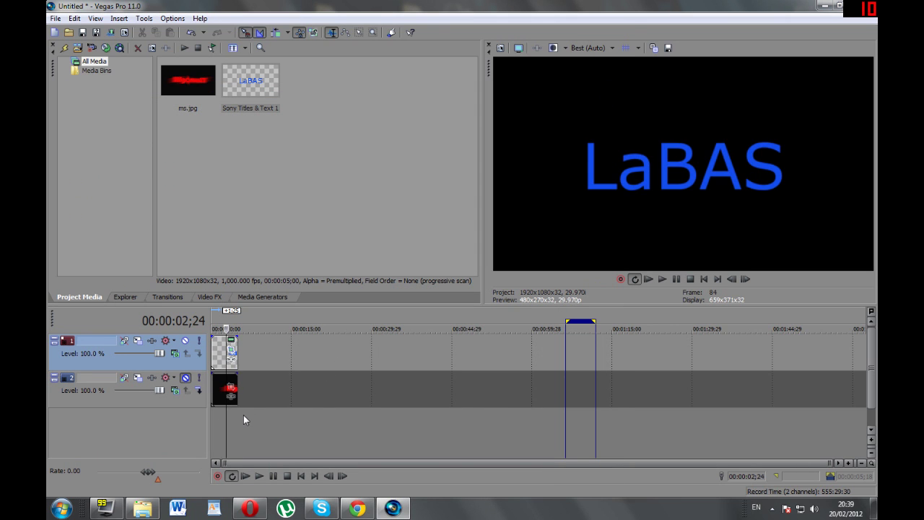
left_click(222, 419)
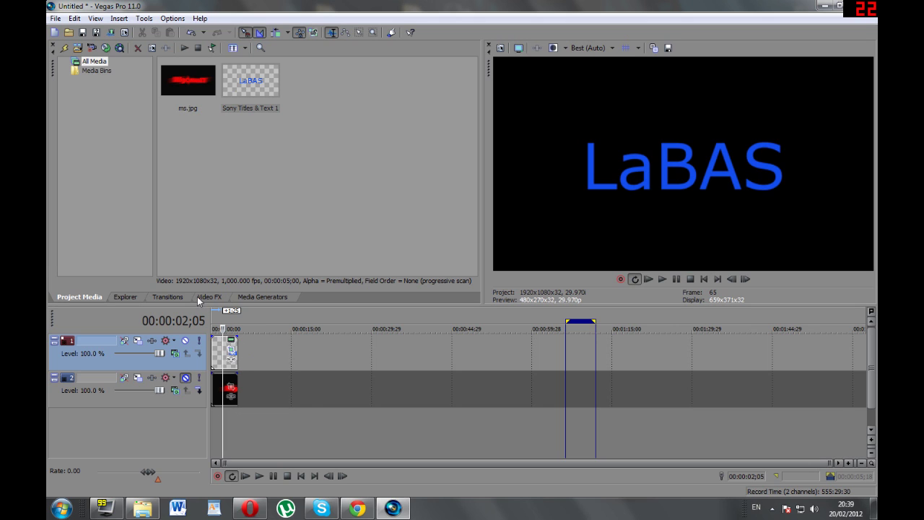
Toggle the mutes of tracks 1 and 2 to compare the title and the ms.jpg image, ending with only track 2 muted
left_click(185, 378)
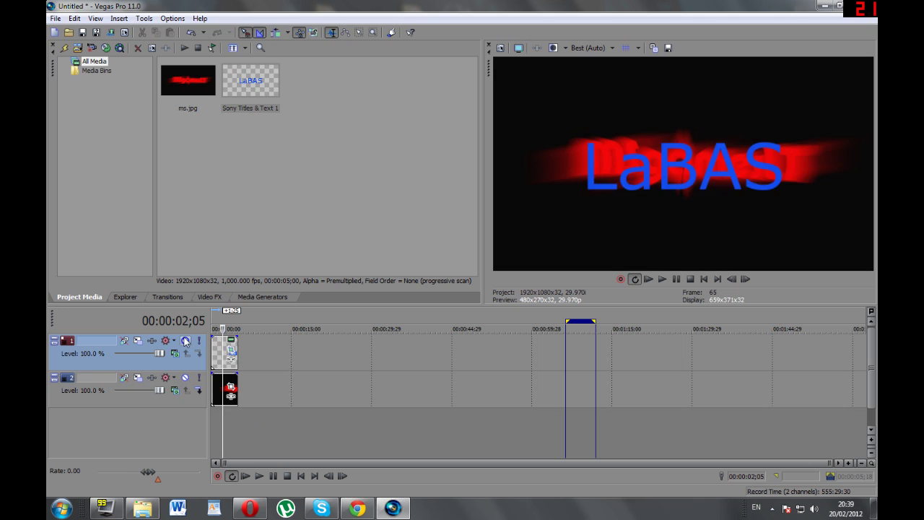
left_click(185, 341)
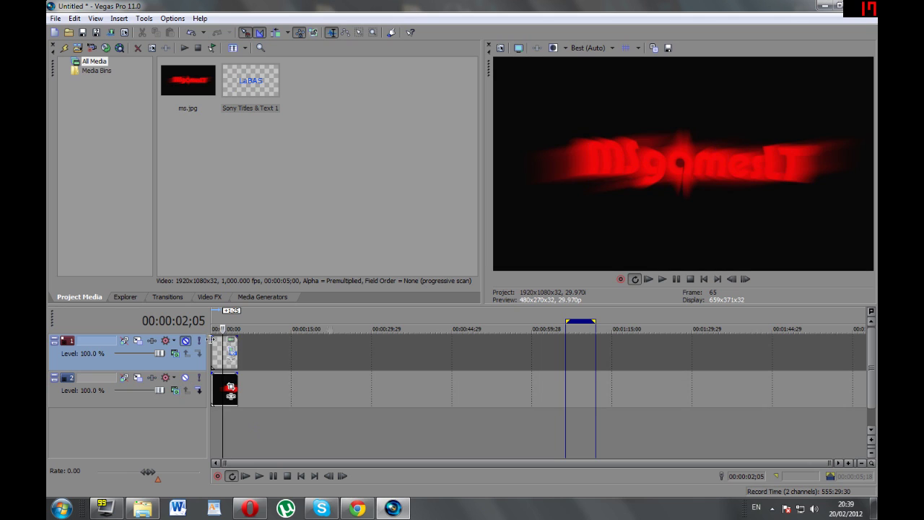
left_click(186, 378)
left_click(185, 341)
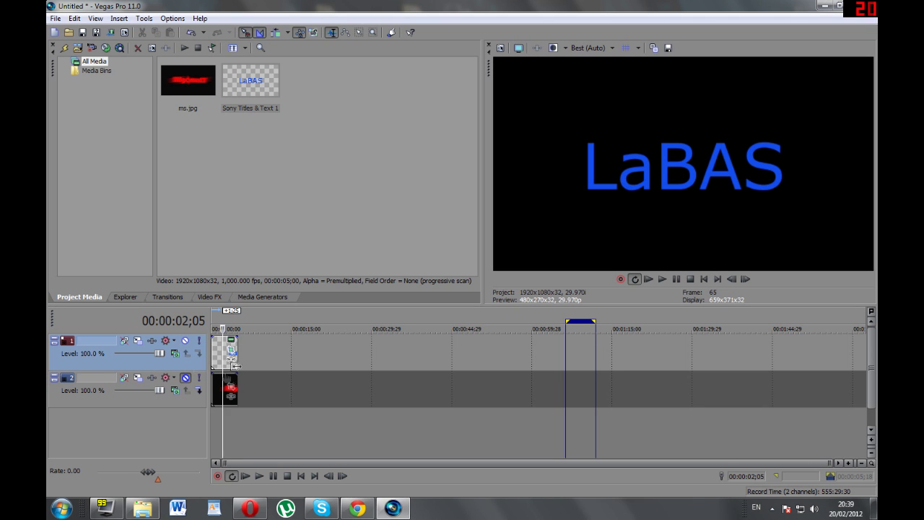
left_click(185, 341)
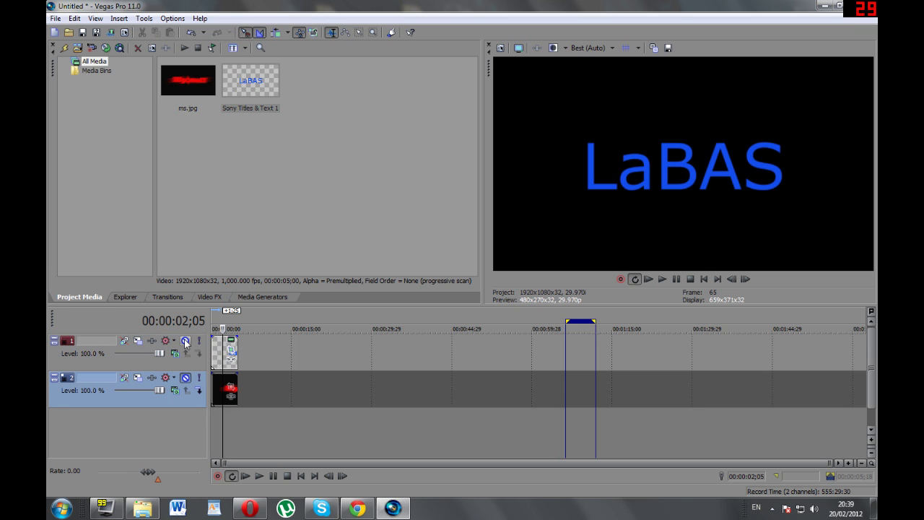
left_click(185, 378)
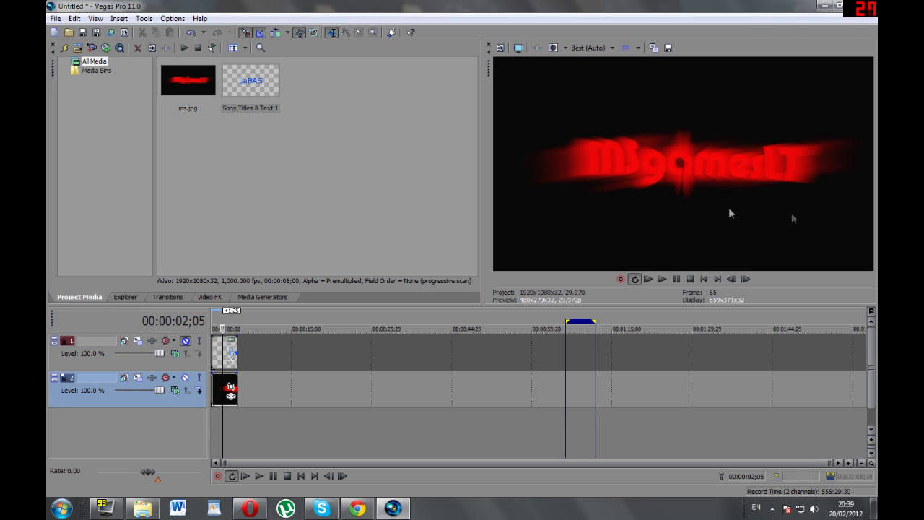
left_click(186, 378)
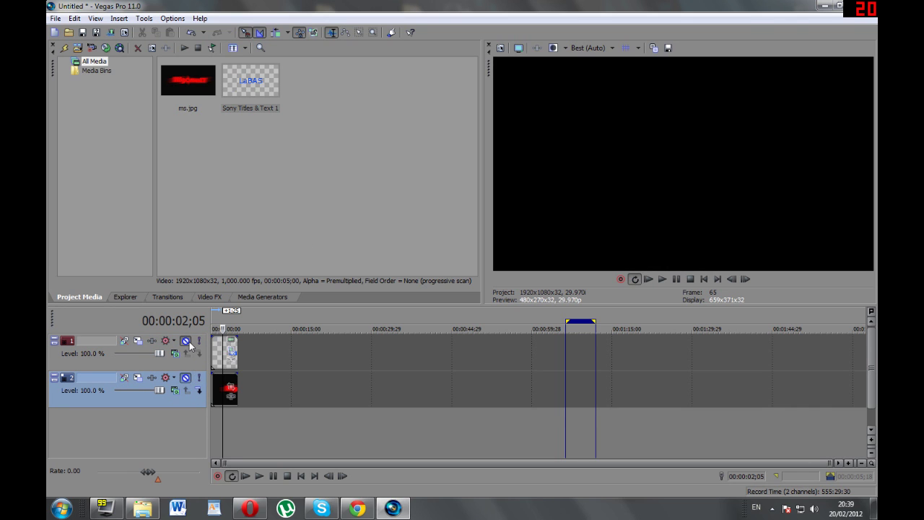
left_click(186, 341)
Examine the available video effects and their presets, from Add Noise down to the Legacy Broadcast Colors effect and Unsharp Mask
left_click(210, 297)
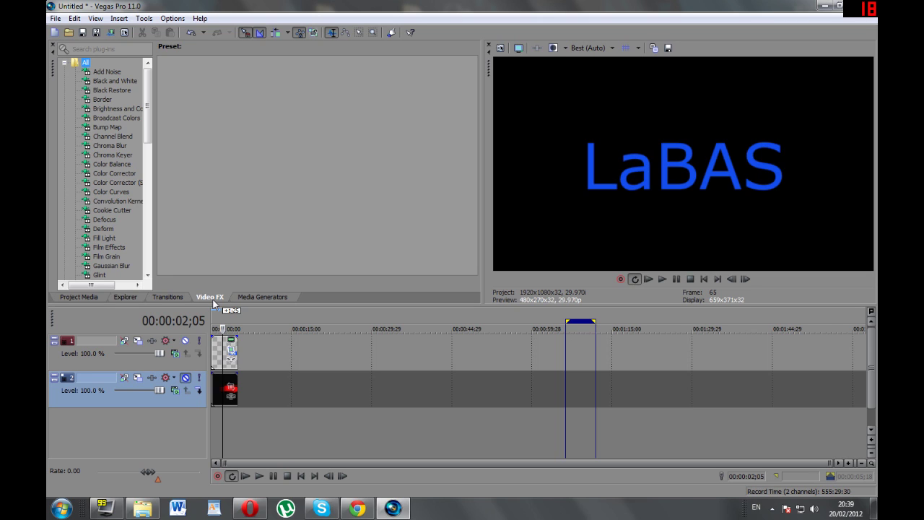
left_click(105, 72)
left_click(108, 81)
left_click(114, 118)
scroll(123, 186, "down", 8)
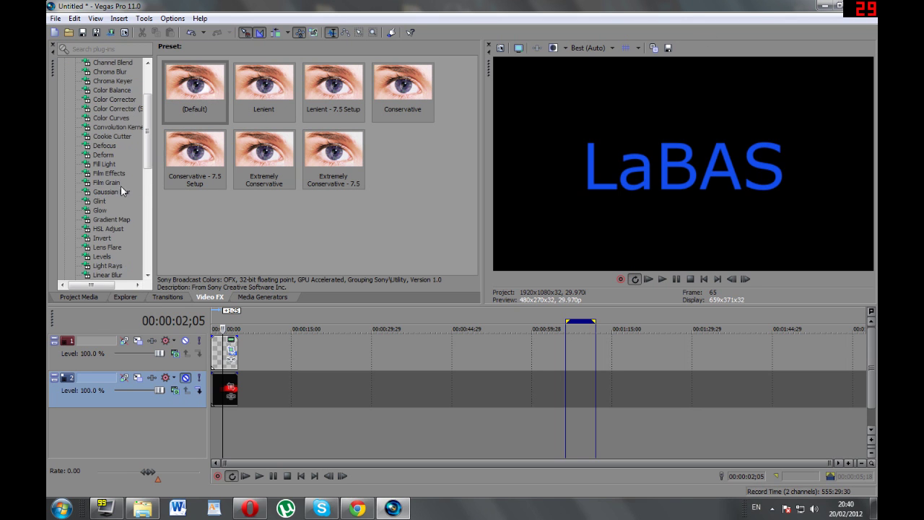
scroll(103, 267, "down", 5)
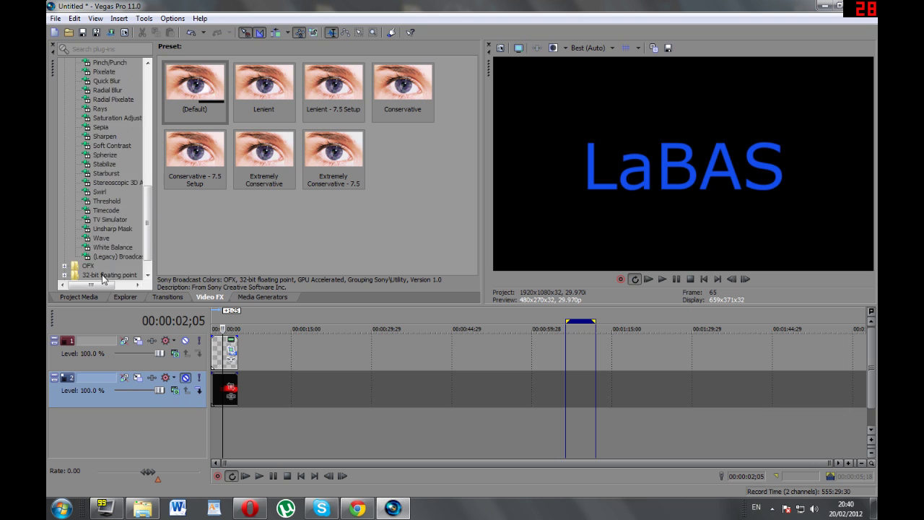
left_click(117, 228)
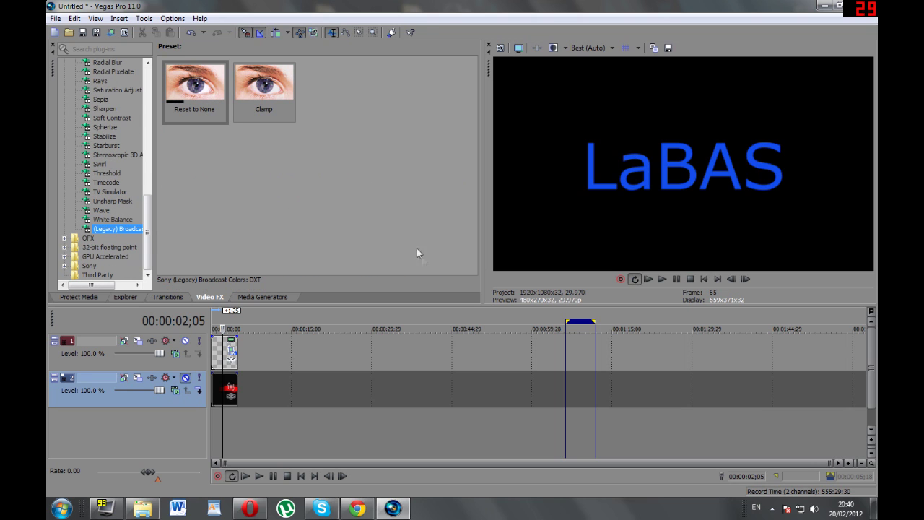
key("Up")
key("Up")
key("Up")
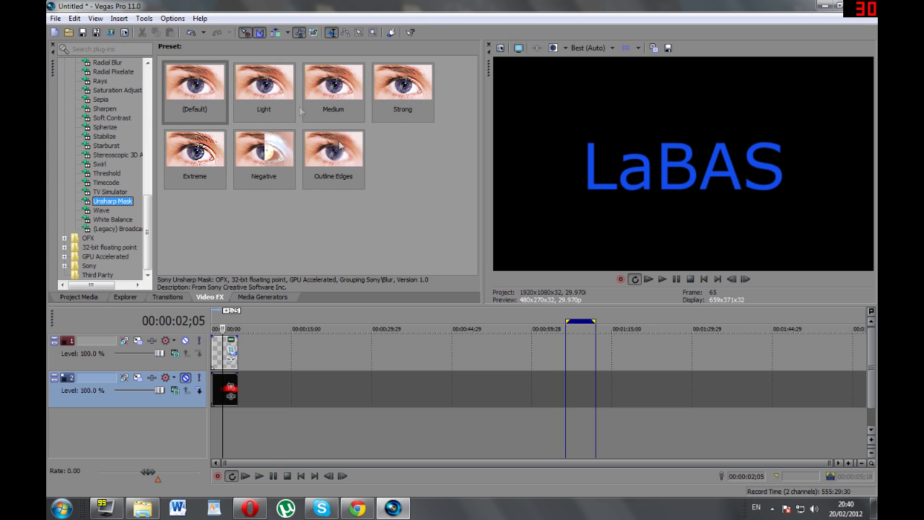
Apply the TV Simulator's TV Look preset to the LaBAS title with Detail zoom 1.136 and Aperture grill 1.0
key("Up")
key("Up")
key("Down")
left_click_drag(196, 84, 233, 348)
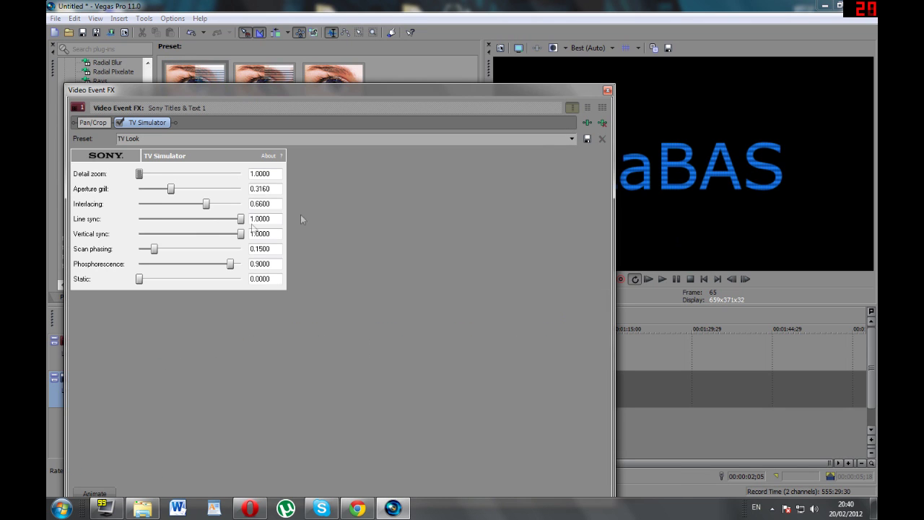
left_click_drag(139, 174, 245, 195)
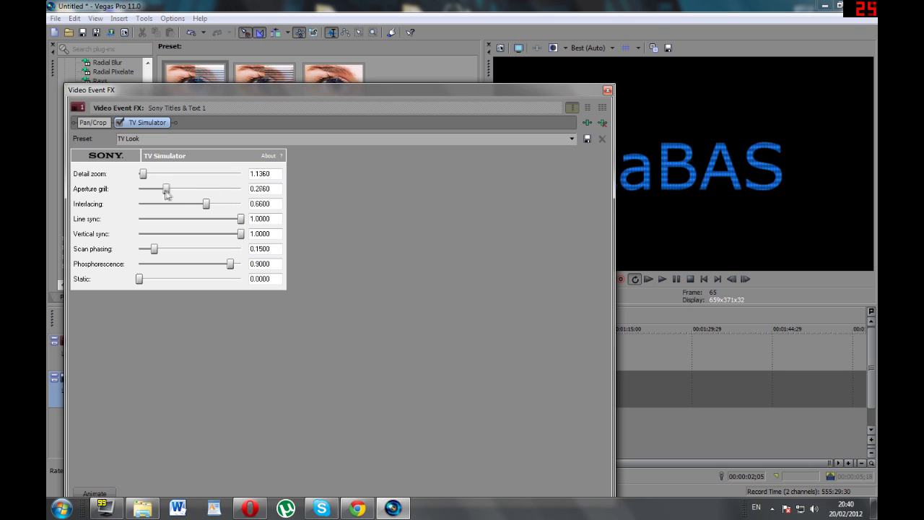
left_click(608, 91)
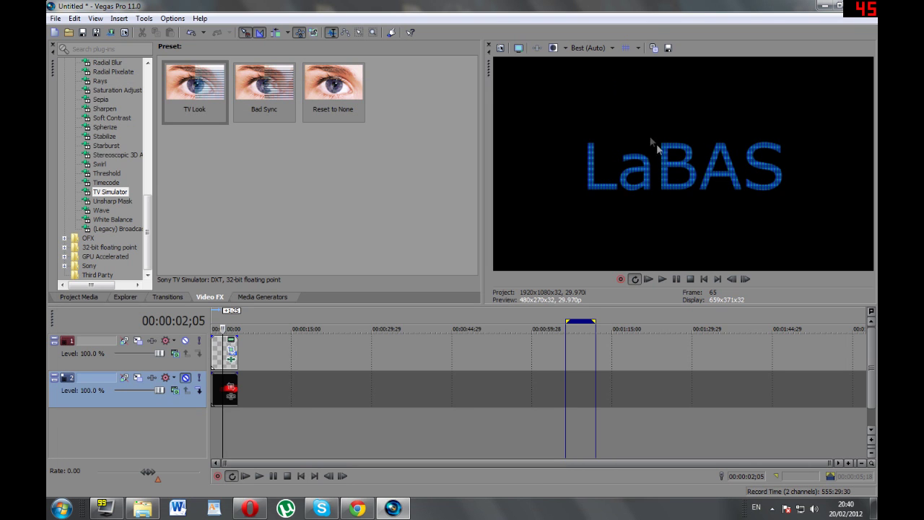
Apply the Starburst effect's Simple 4 Point preset to the LaBAS title event
key("Up")
left_click(103, 183)
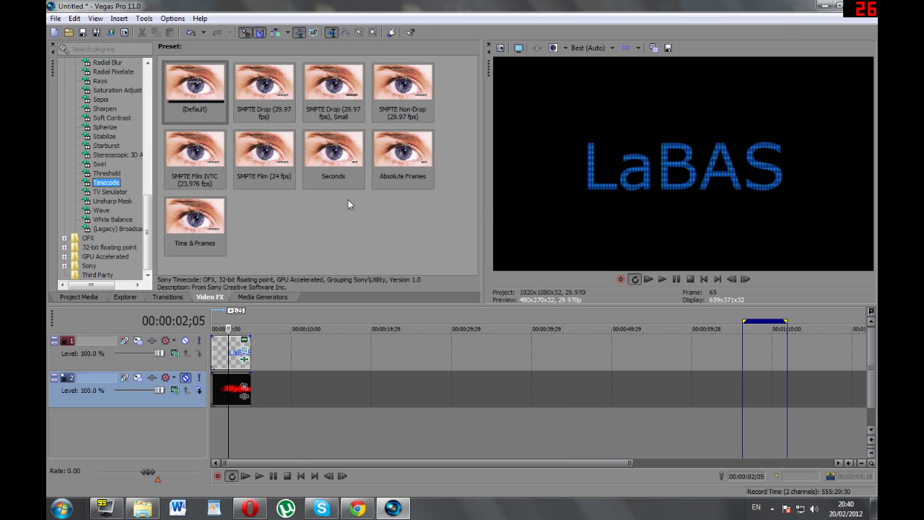
key("Up")
key("Up")
key("Up")
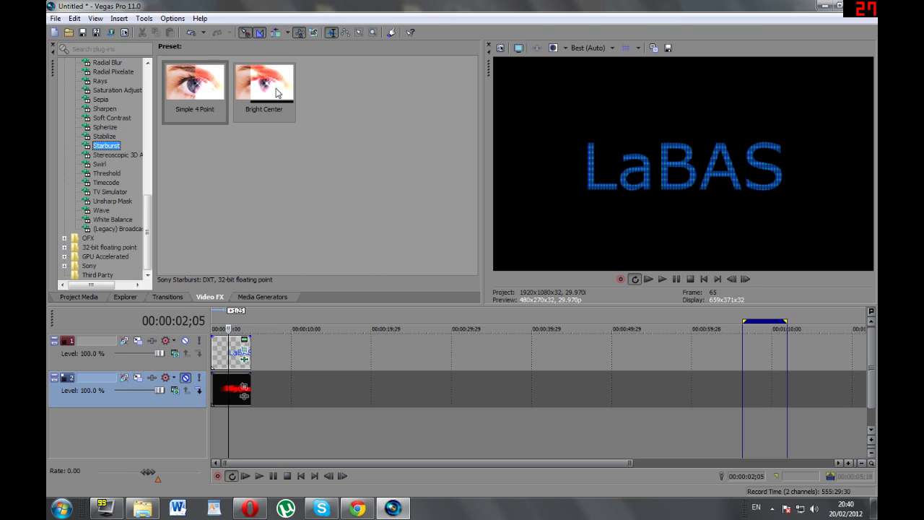
left_click_drag(206, 96, 236, 360)
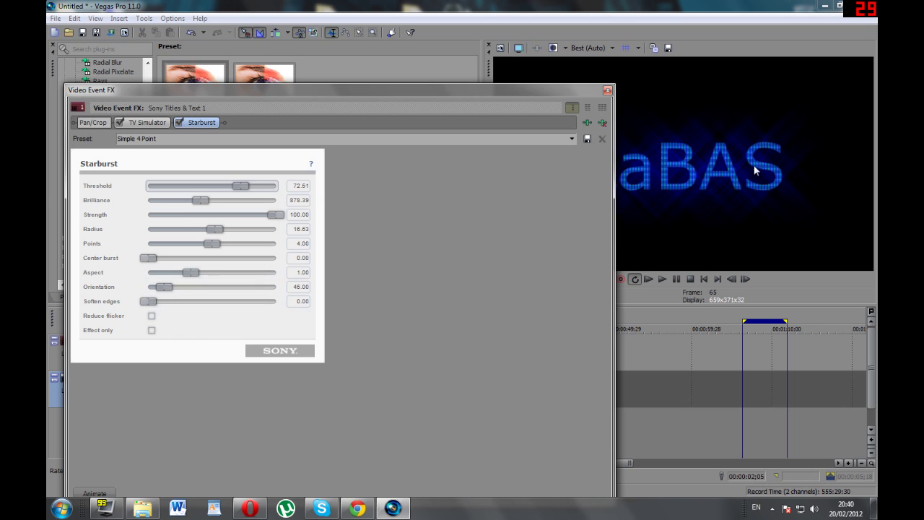
Set Starburst's Brilliance to about 1789.7, Radius 25.62, Center burst 61.09, Aspect 2, Orientation 360 and Soften edges 100
left_click_drag(200, 200, 261, 210)
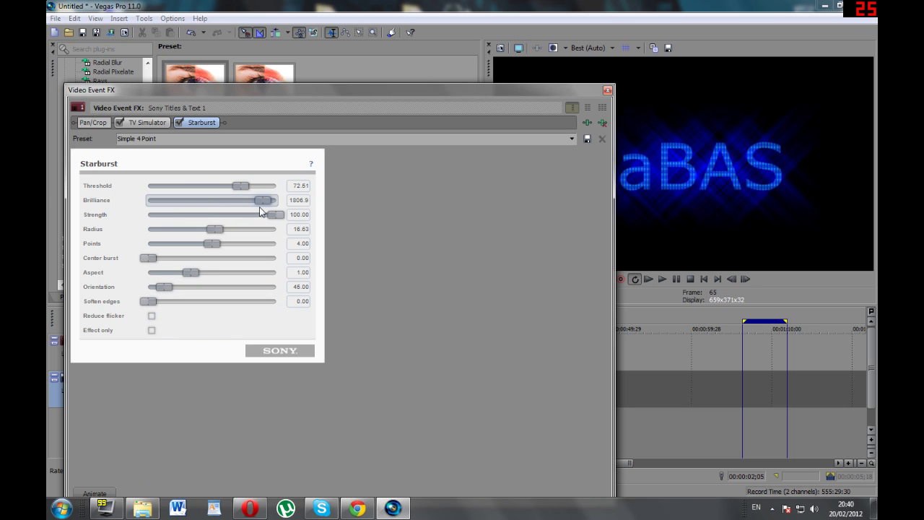
left_click_drag(214, 229, 257, 231)
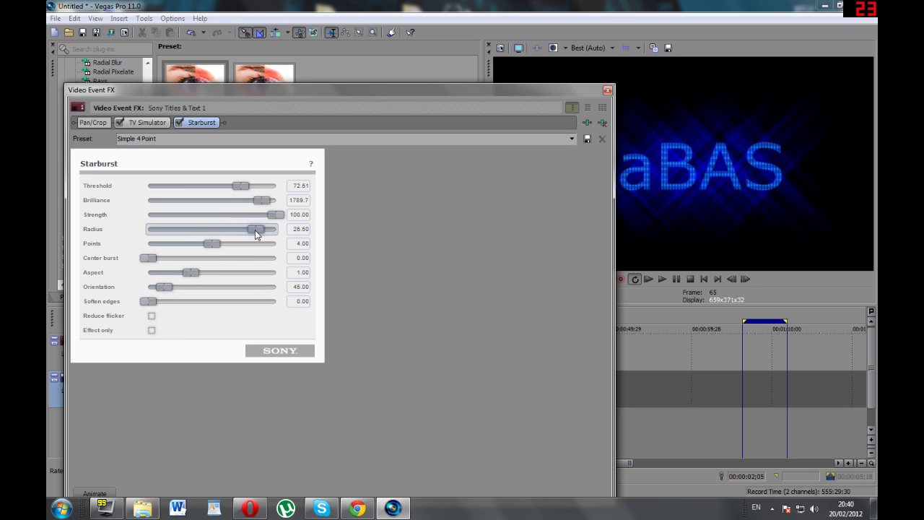
left_click(215, 243)
left_click_drag(148, 258, 228, 273)
left_click_drag(170, 287, 297, 296)
left_click_drag(228, 272, 284, 273)
left_click_drag(156, 307, 349, 283)
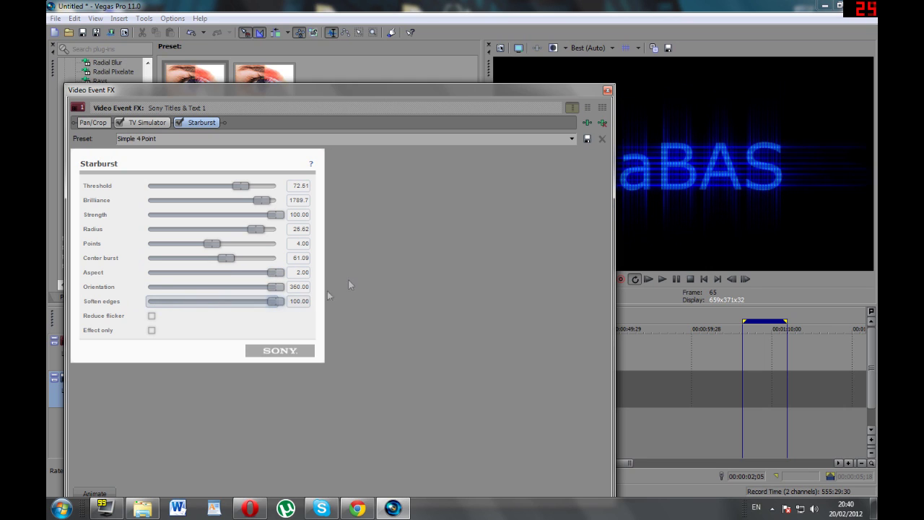
left_click(607, 89)
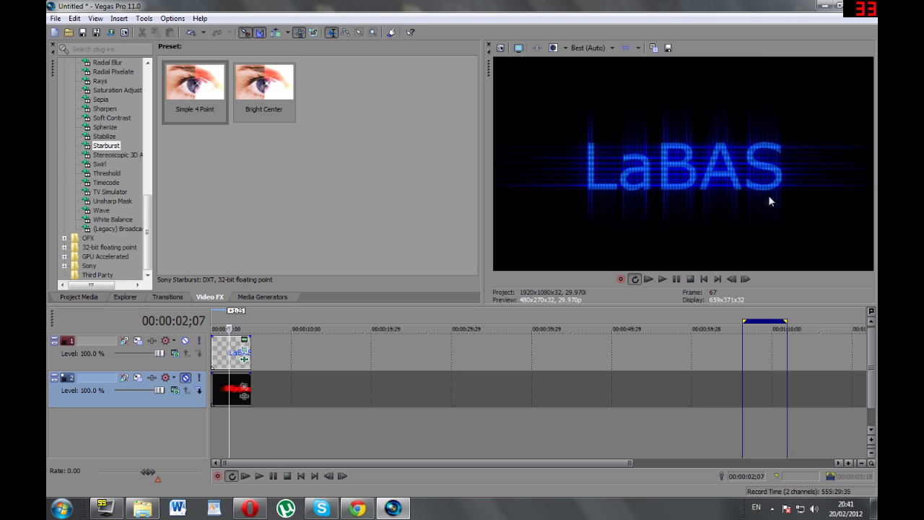
Browse the effects from Stabilize up to Rays and apply Sepia's Neutral preset to the LaBAS title
left_click(105, 136)
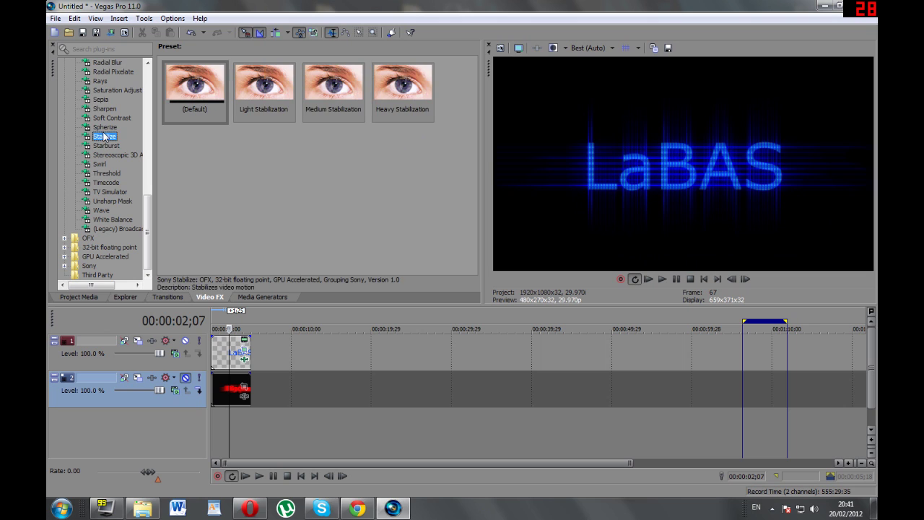
key("Up")
key("Up")
key("Up")
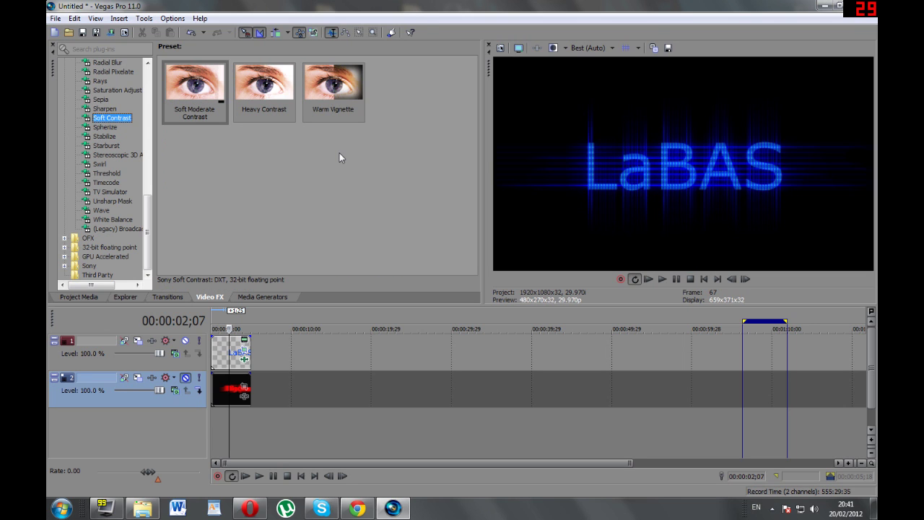
key("Up")
key("Up")
key("Up")
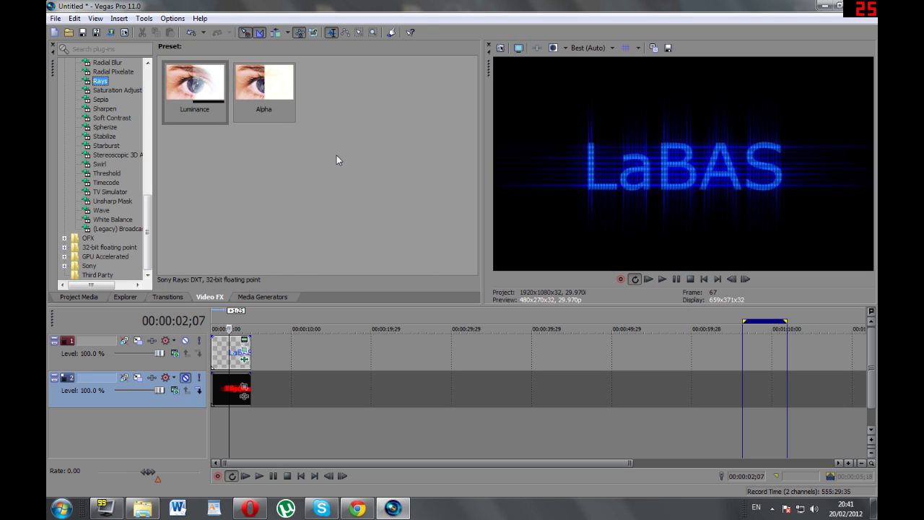
key("Down")
key("Down")
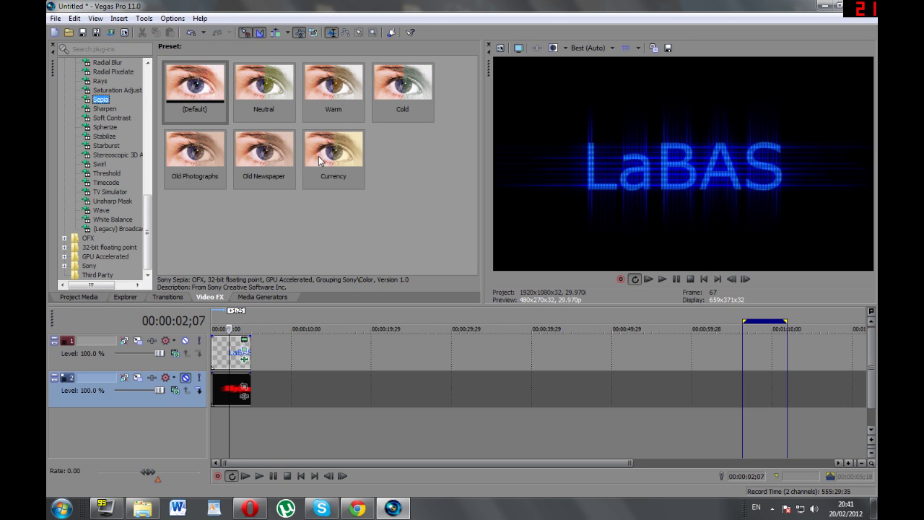
left_click_drag(273, 82, 225, 355)
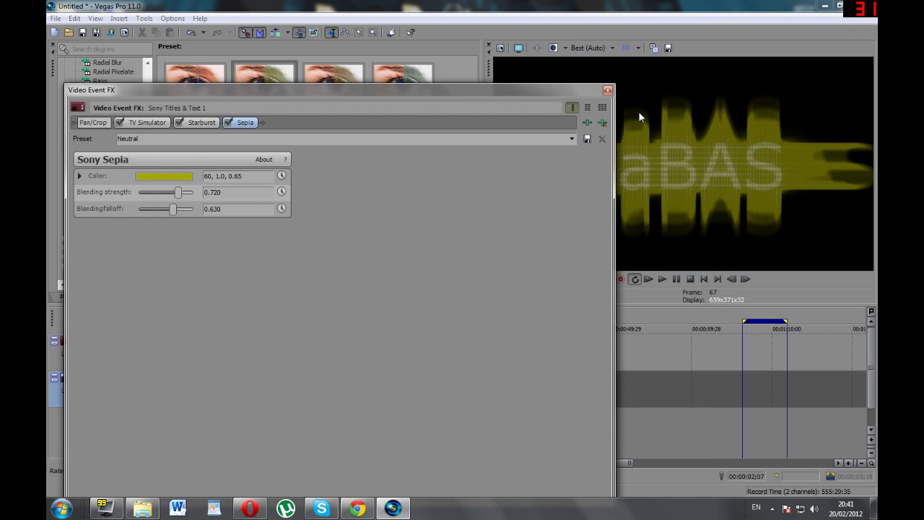
left_click(607, 90)
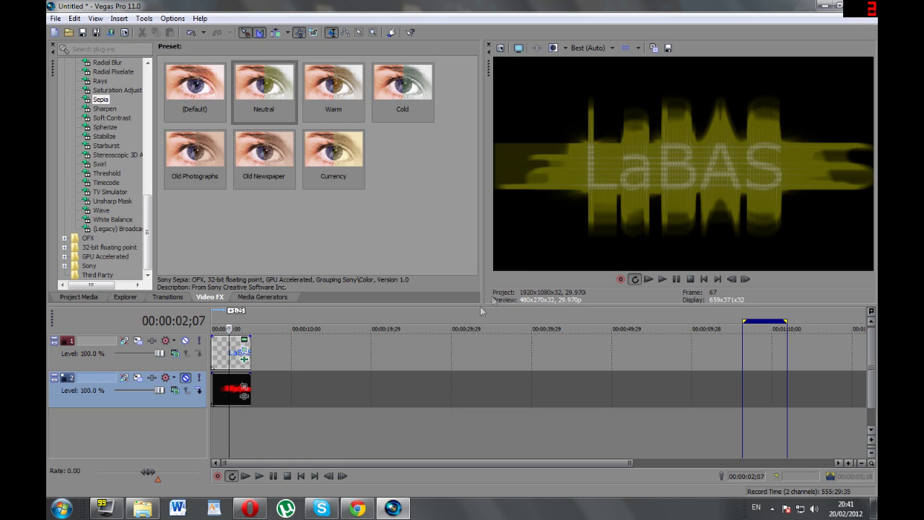
Review the LaBAS title's effect chain and remove the Sepia effect from it
left_click(245, 362)
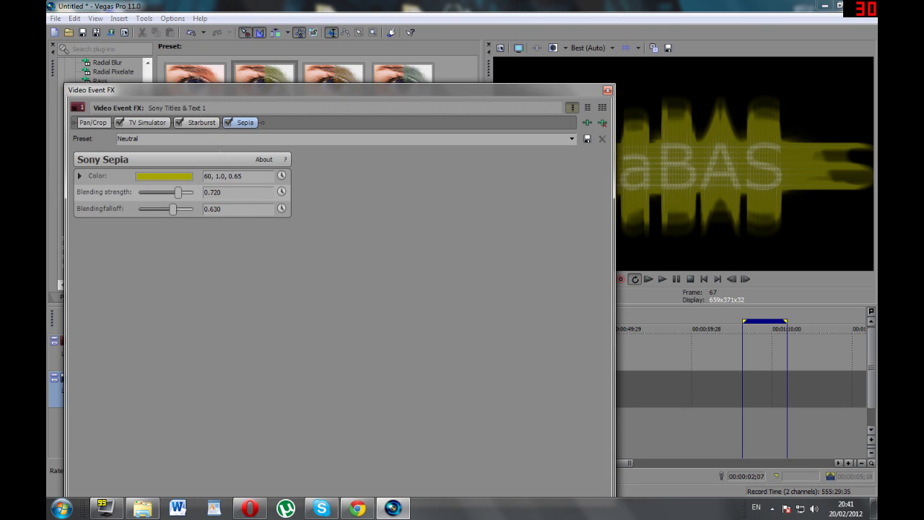
left_click(200, 124)
left_click(146, 123)
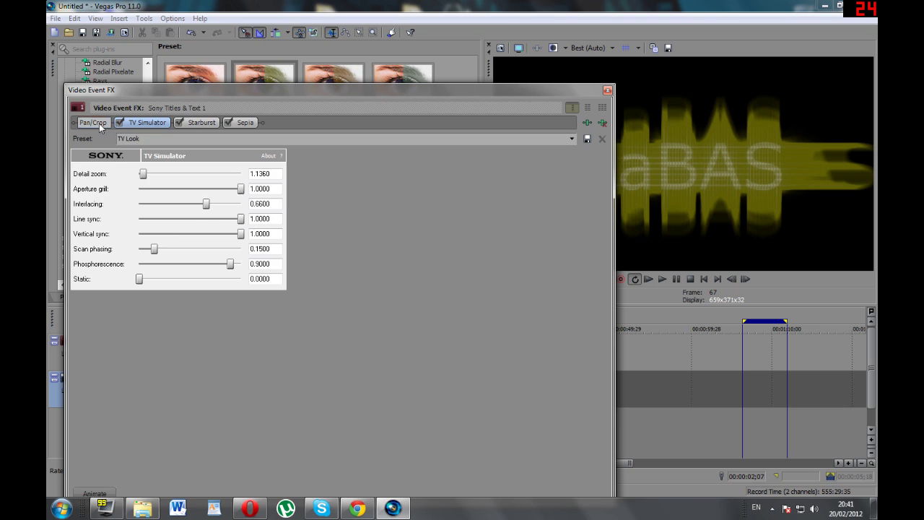
left_click(99, 124)
left_click(195, 123)
left_click(246, 123)
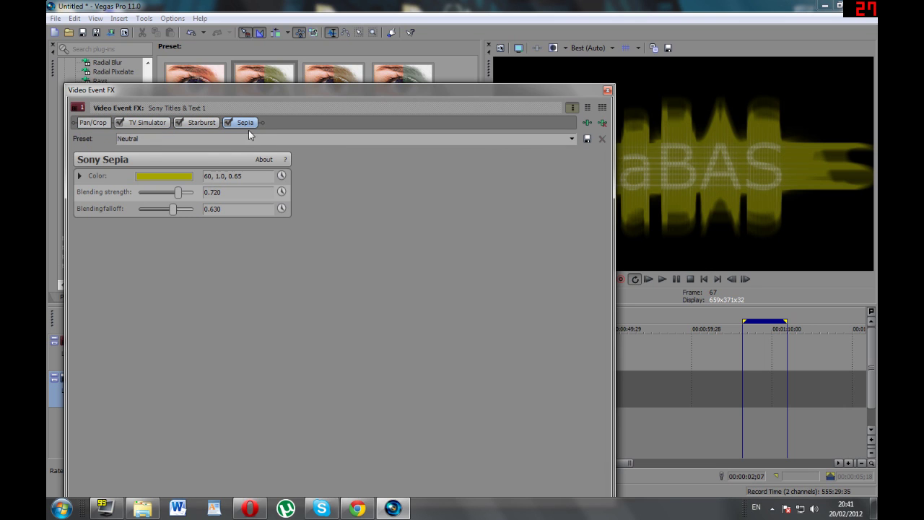
left_click(603, 122)
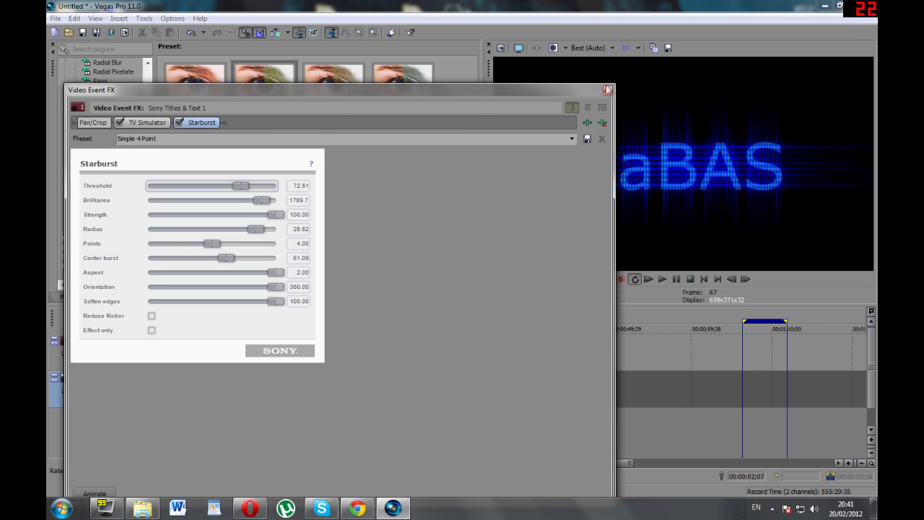
left_click(608, 90)
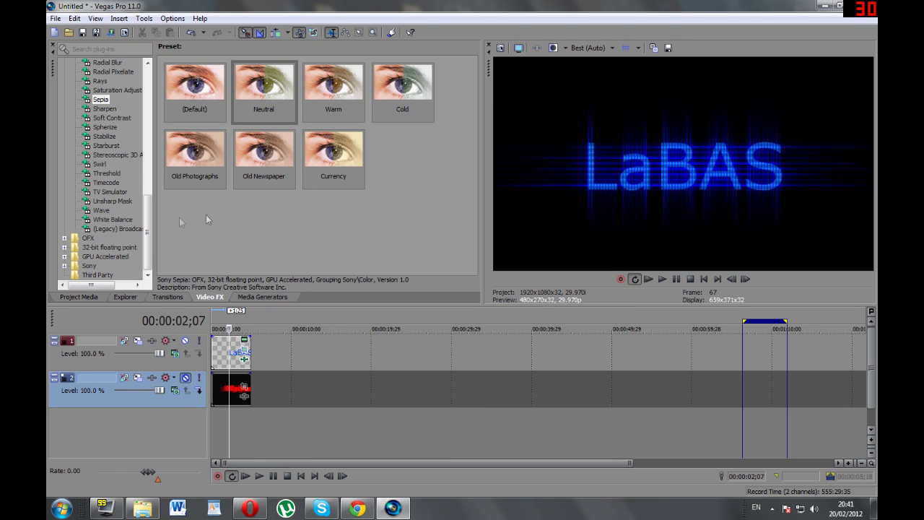
Apply the Rays effect's Luminance preset to the LaBAS title event
scroll(126, 188, "up", 2)
left_click(105, 137)
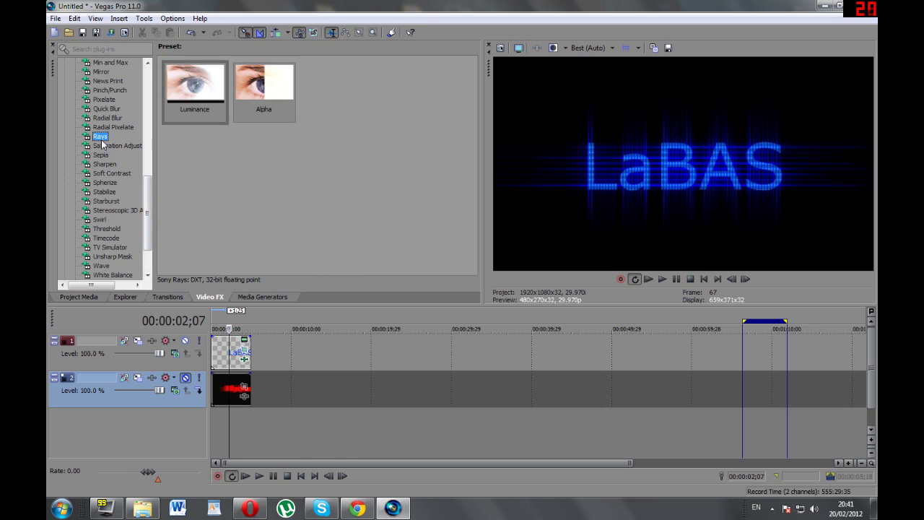
left_click_drag(195, 90, 244, 354)
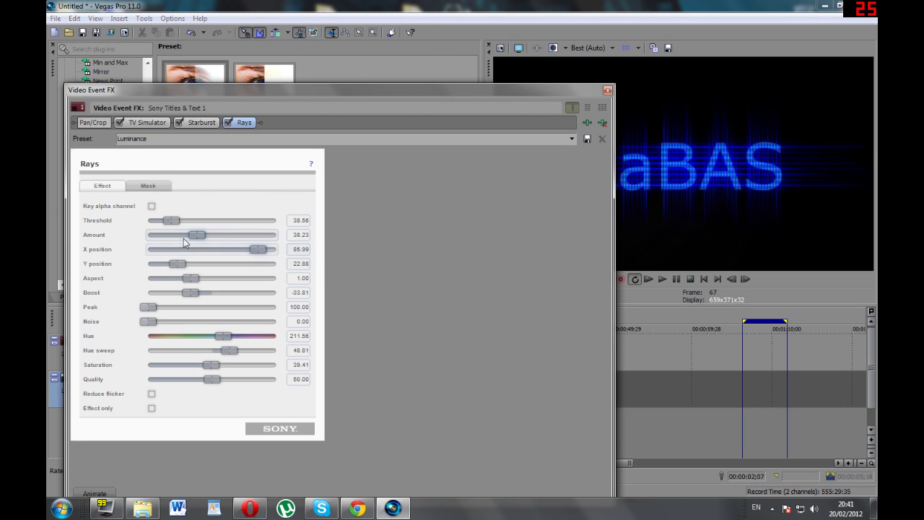
Set the Rays effect's Threshold to about 95.91, Amount 57.24, Aspect 1.89 and Boost 67.84
left_click_drag(196, 235, 237, 237)
left_click_drag(171, 220, 269, 221)
left_click_drag(191, 278, 252, 294)
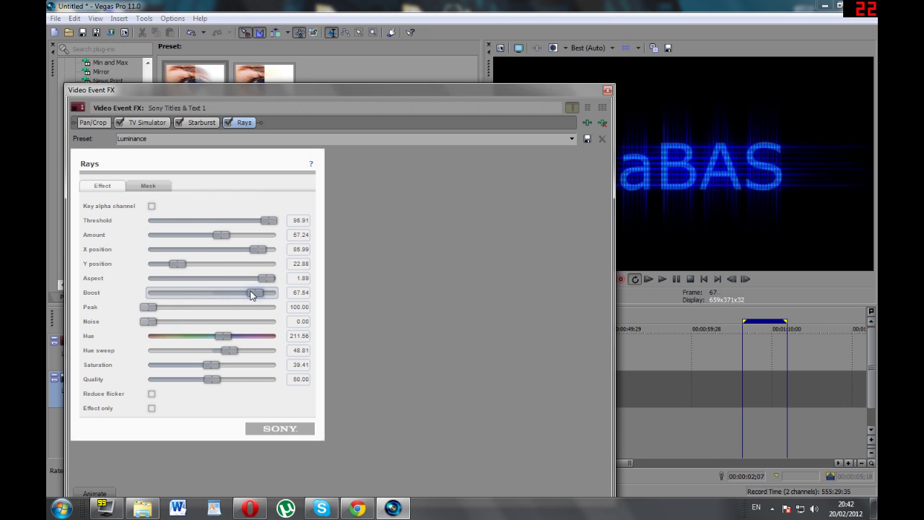
left_click(607, 91)
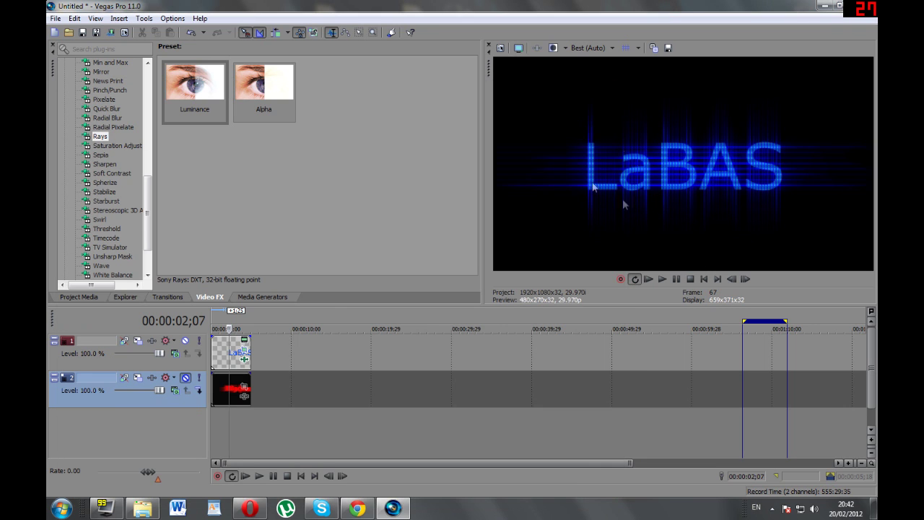
Examine the presets of the video effects from Radial Pixelate up to Mask Generator
left_click(118, 128)
key("Up")
key("Up")
key("Up")
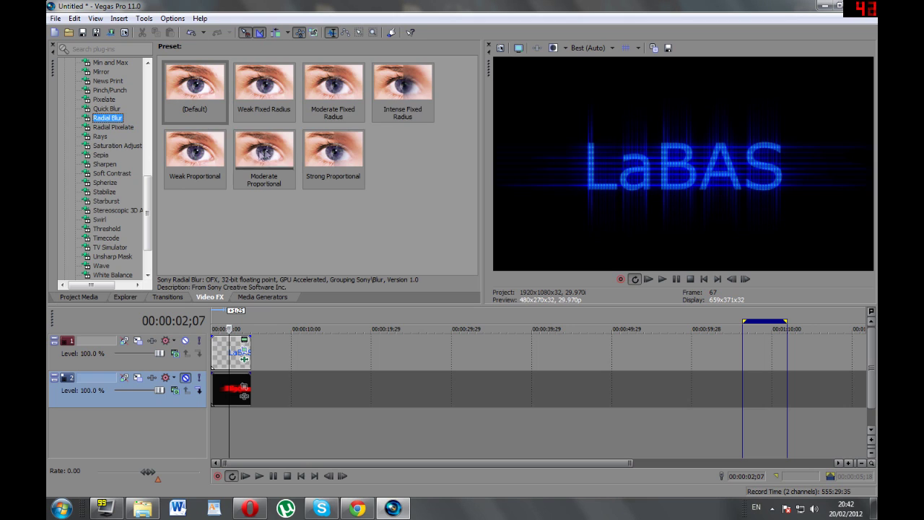
key("Up")
key("Up")
key("Up")
key("Up")
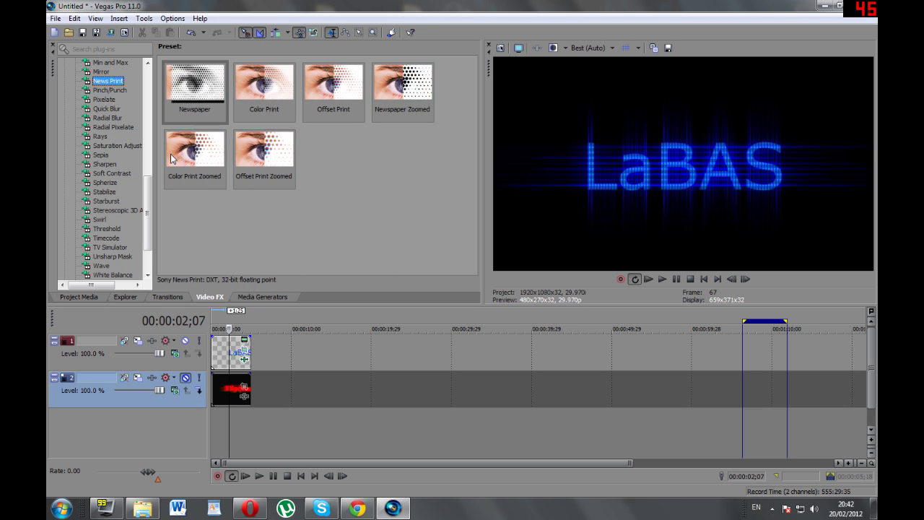
key("Up")
key("Up")
key("Up")
key("Up")
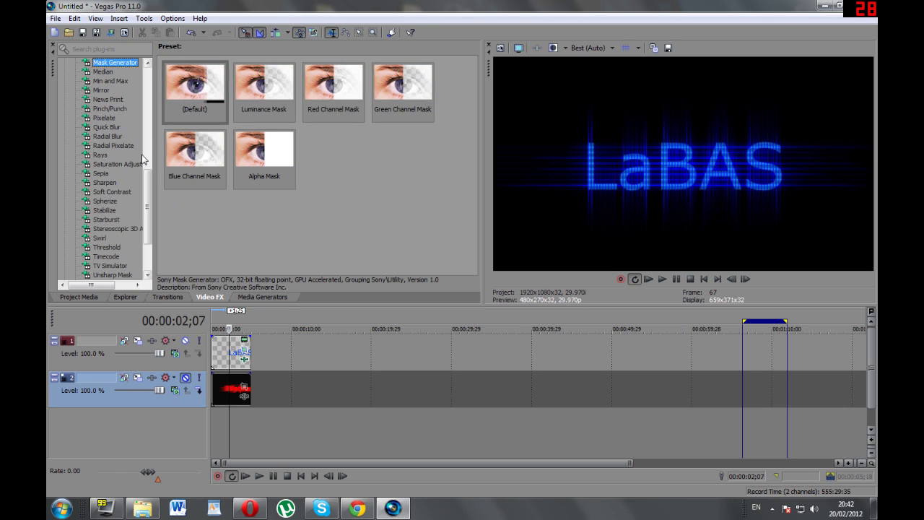
Apply the Light Rays effect's Ambient Bright Yellow Spotlight preset to the LaBAS title event
key("Up")
key("Down")
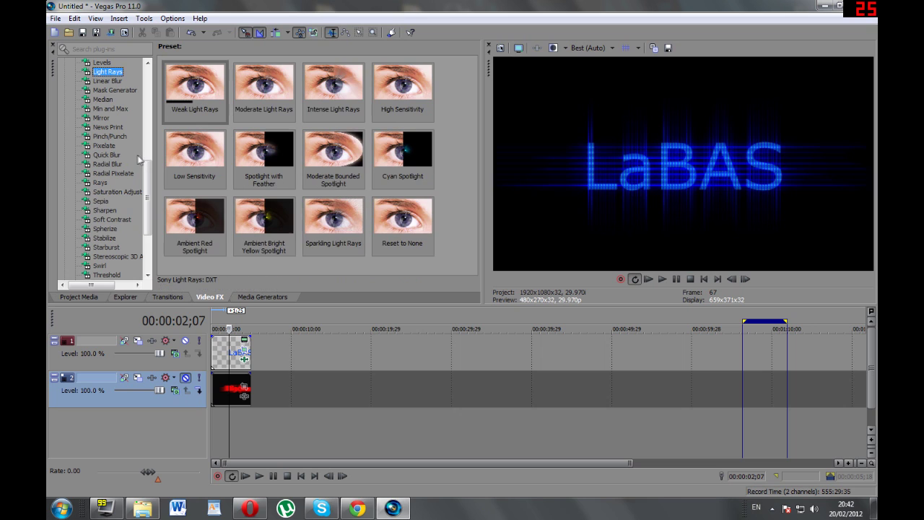
left_click_drag(242, 171, 269, 168)
left_click_drag(264, 221, 234, 351)
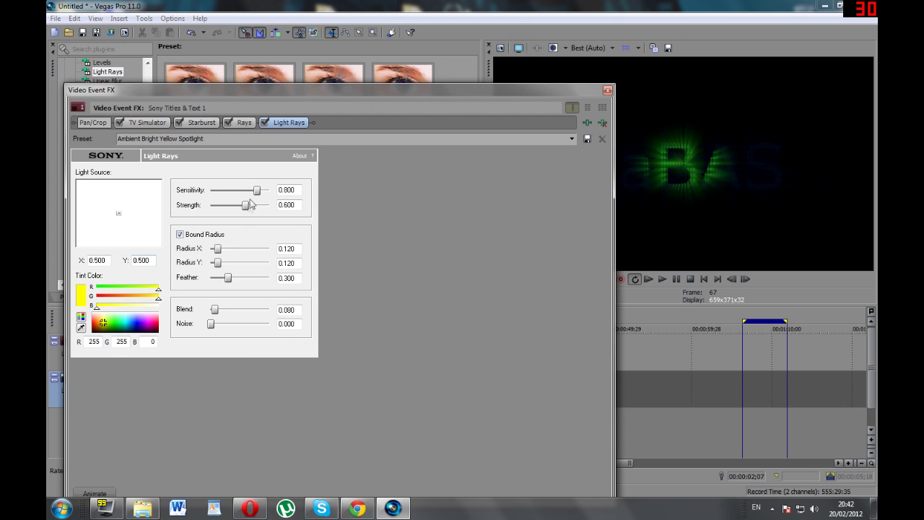
Set Light Rays' Sensitivity to 0, Strength 0.228, Radius X 0.960, Radius Y 1.000 and tint color to light blue (85, 229, 255)
left_click_drag(256, 192, 223, 215)
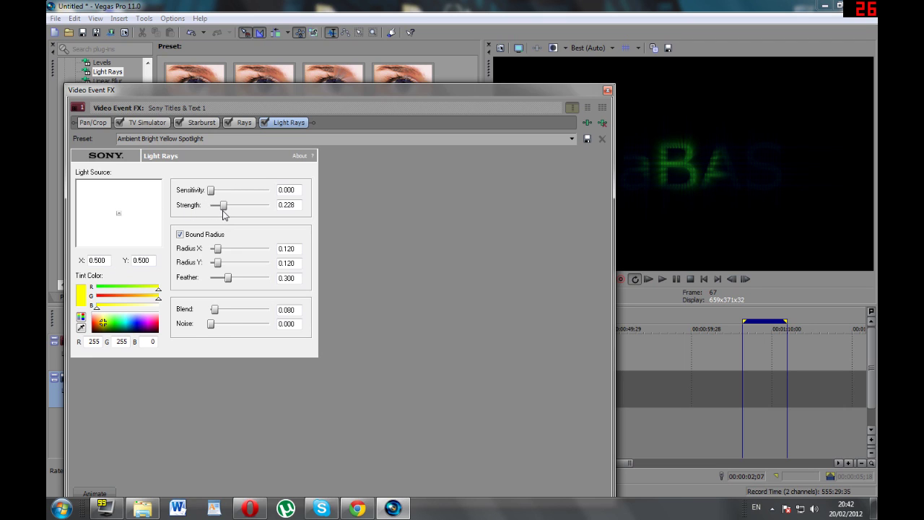
left_click_drag(220, 253, 268, 264)
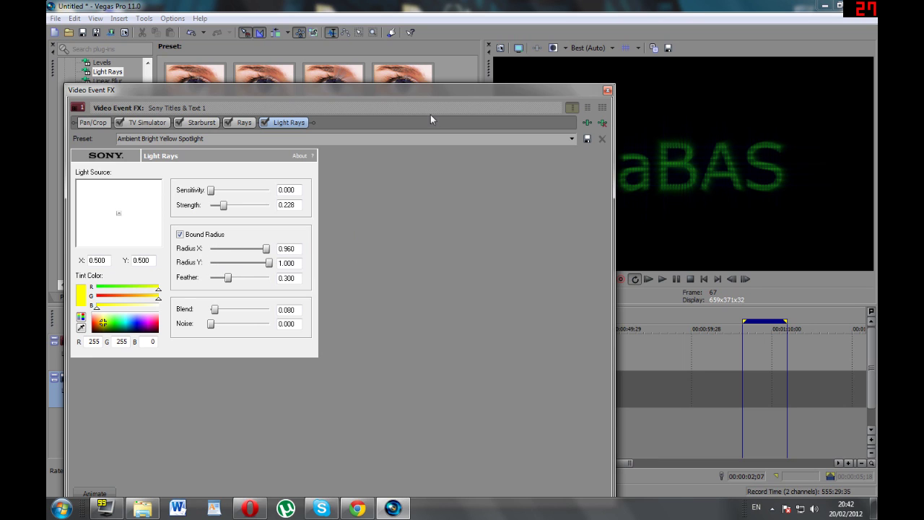
mouse_move(423, 96)
left_mouse_down()
mouse_move(301, 107)
mouse_move(446, 79)
mouse_move(422, 82)
mouse_move(407, 109)
mouse_move(417, 99)
left_mouse_up()
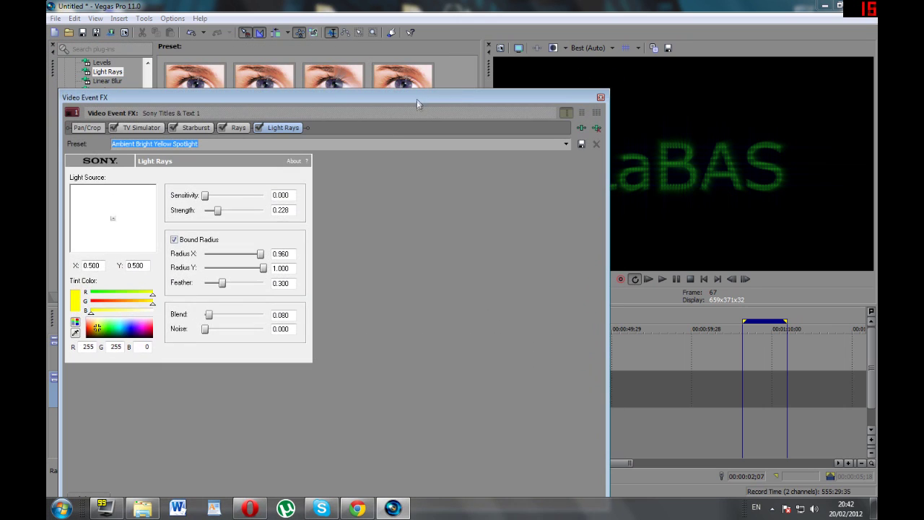
left_click_drag(97, 329, 136, 325)
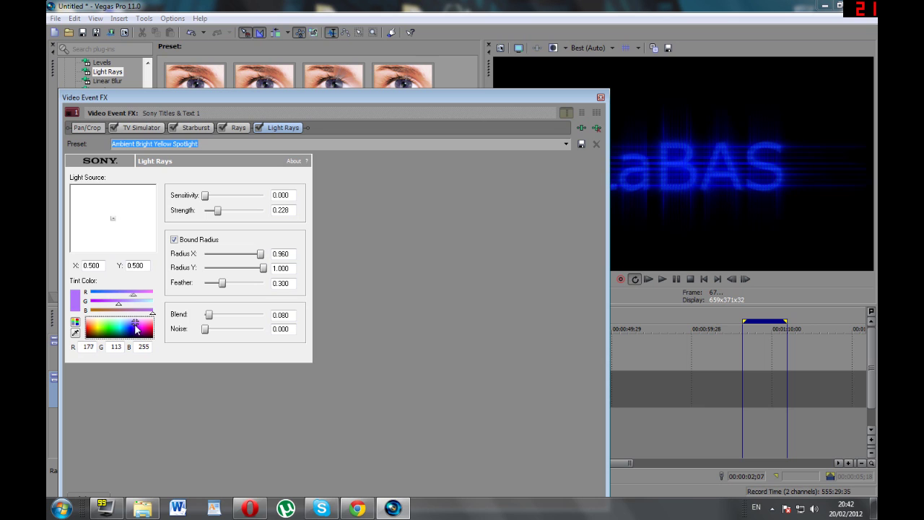
left_click_drag(135, 327, 121, 325)
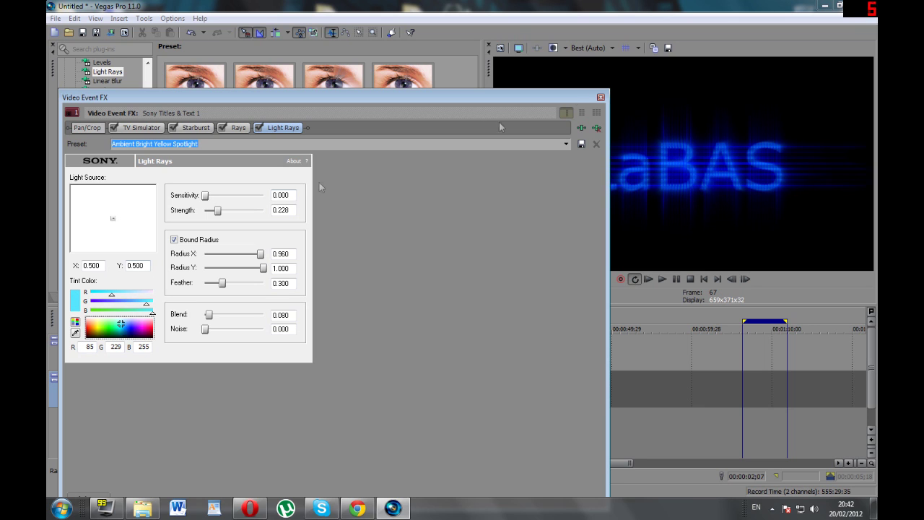
left_click(601, 99)
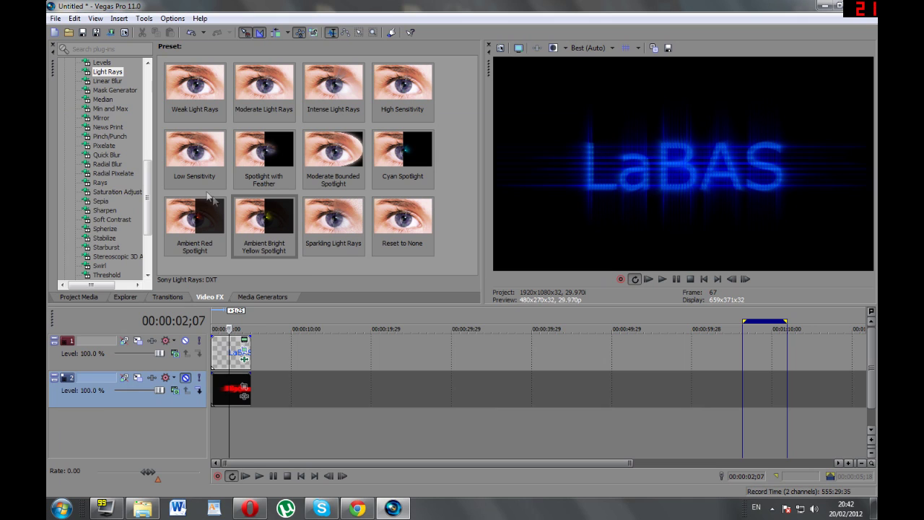
Apply the Levels effect's Brighten preset to the LaBAS title event
left_click(108, 64)
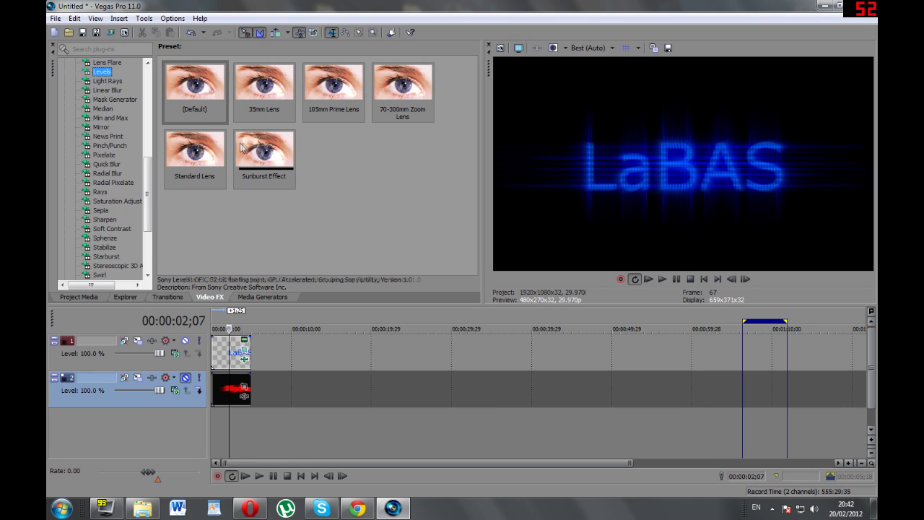
left_click_drag(277, 84, 228, 361)
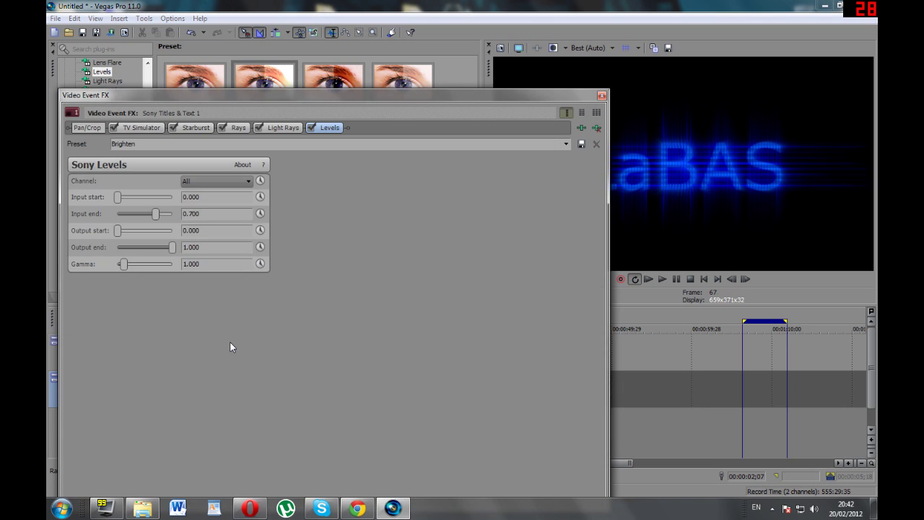
left_click(601, 98)
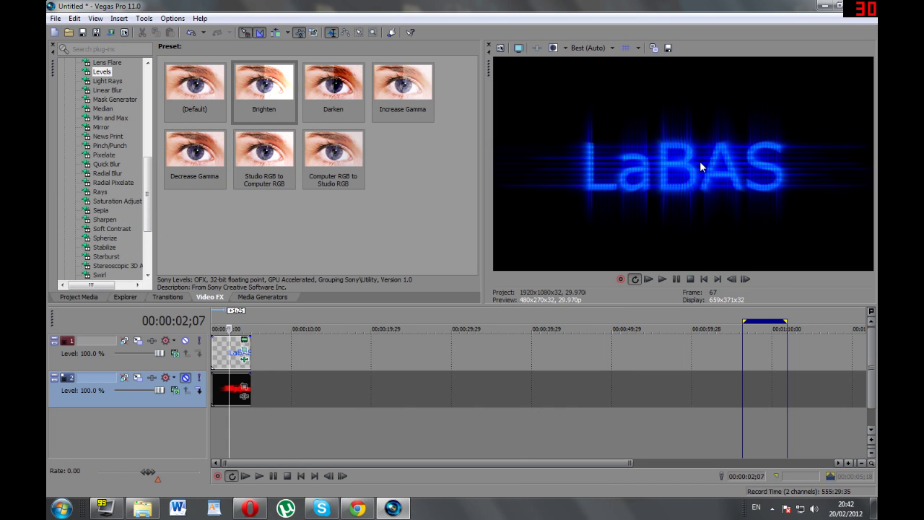
Examine the presets of the video effects from Lens Flare up to Convolution Kernel
left_click(107, 63)
key("Up")
key("Up")
key("Up")
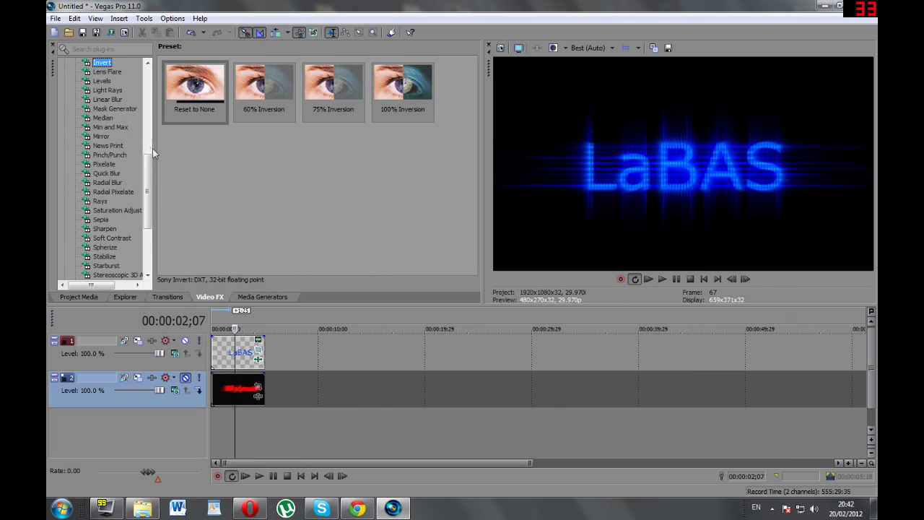
key("Up")
key("Up")
key("Up")
key("Up")
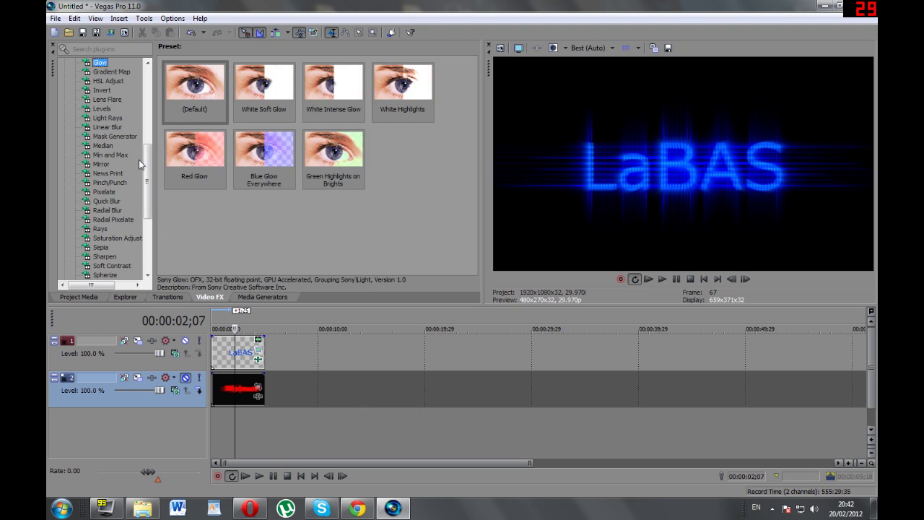
key("Up")
key("Up")
key("Up")
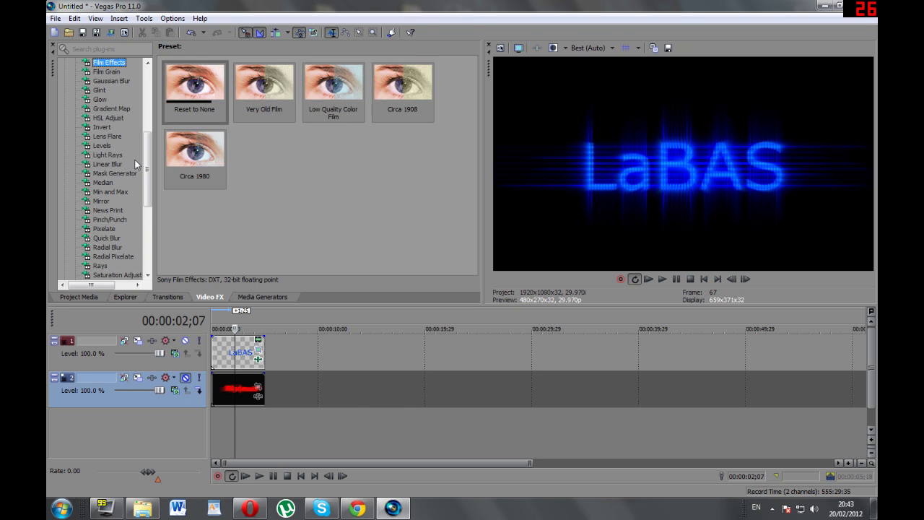
key("Up")
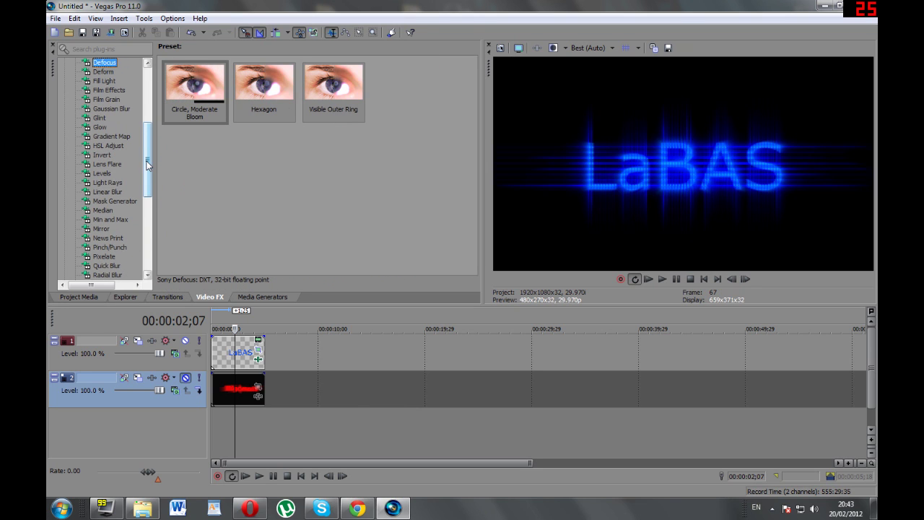
key("Up")
key("Up")
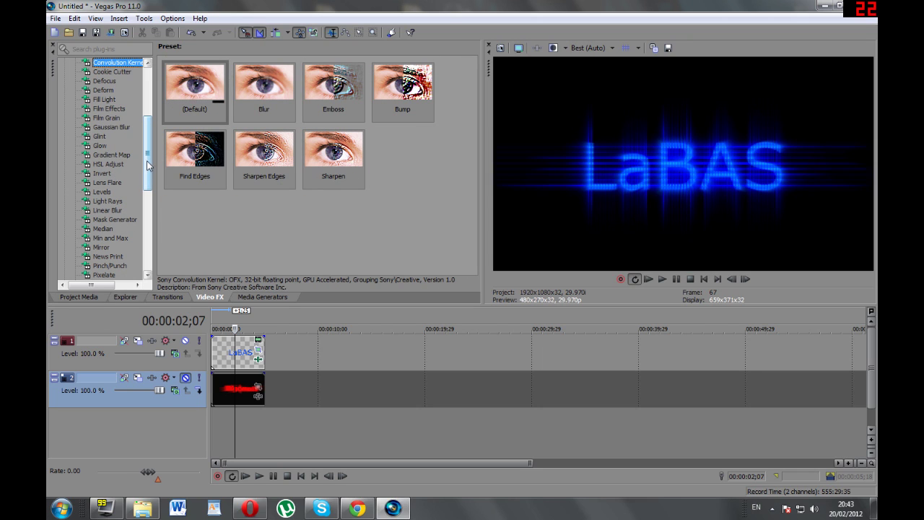
Show the transitions, move the red MSgamesLT clip onto track 1 directly after the LaBAS title, and place the cursor where they meet at 00:00:05;00
left_click(165, 298)
left_click_drag(222, 399, 273, 388)
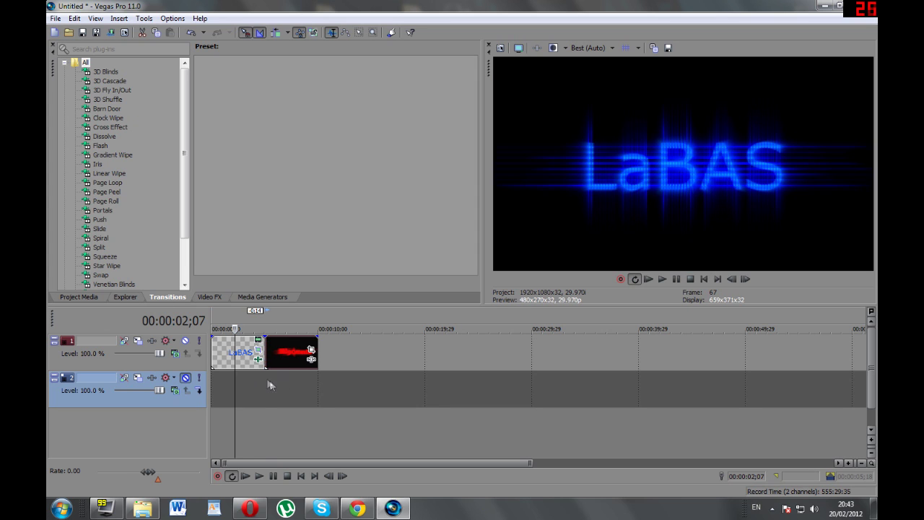
left_click(267, 377)
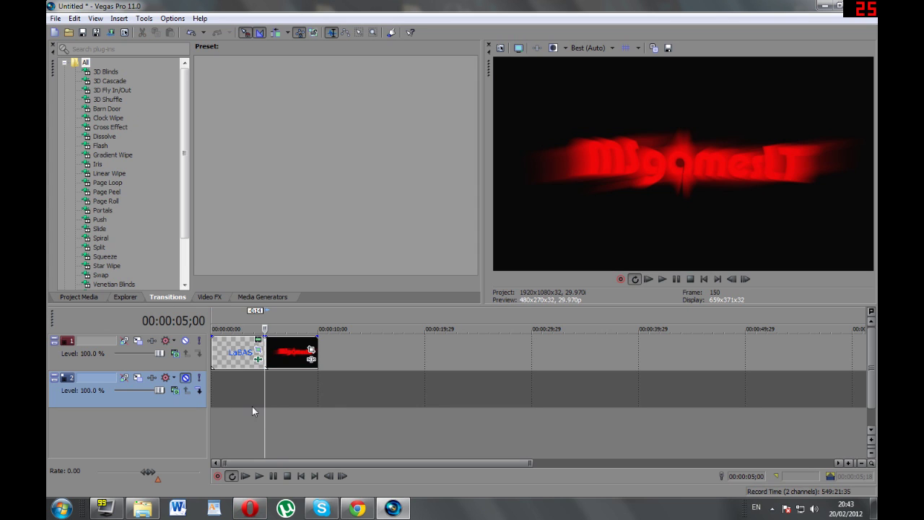
Play the timeline twice from shortly before the cut between the LaBAS title and the MSgamesLT clip
left_click(252, 407)
left_click(259, 476)
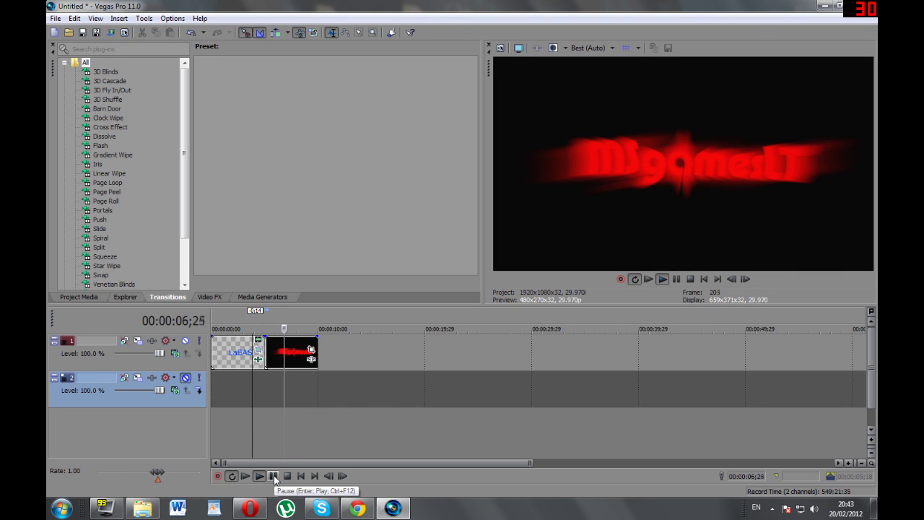
left_click(274, 476)
left_click(246, 397)
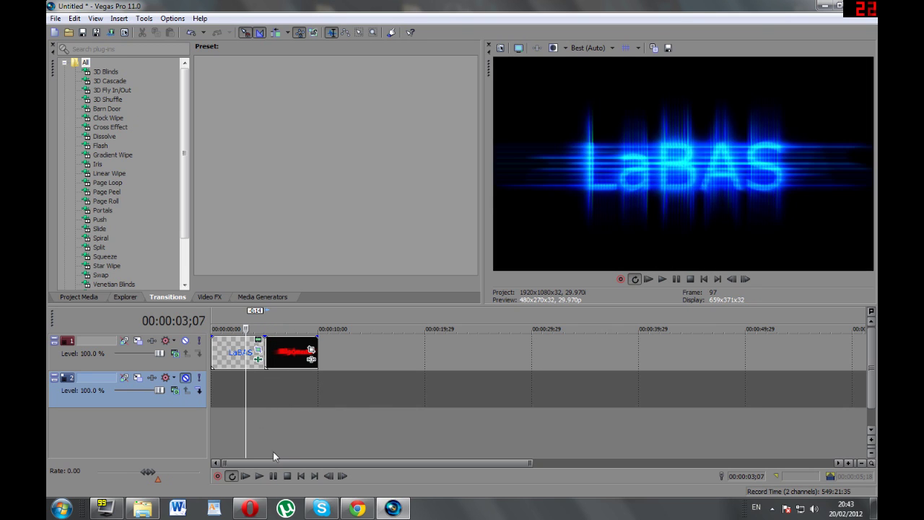
left_click(260, 476)
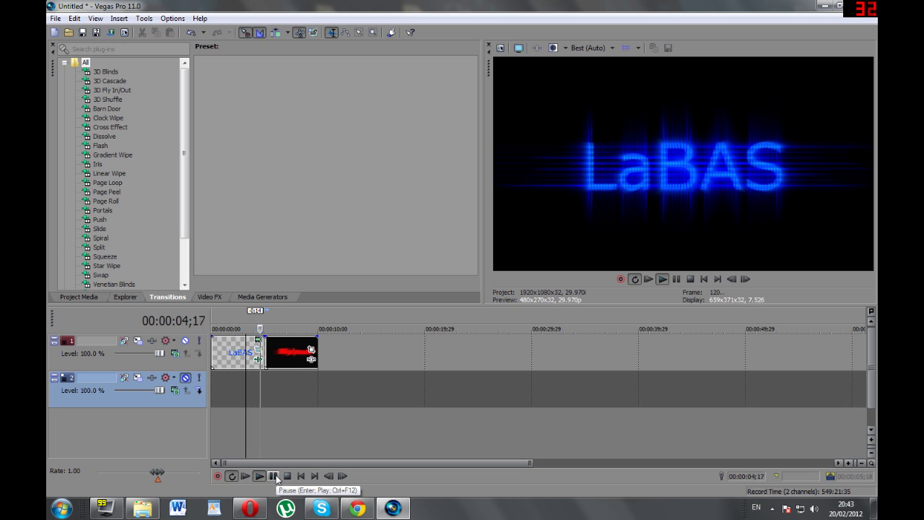
left_click(275, 477)
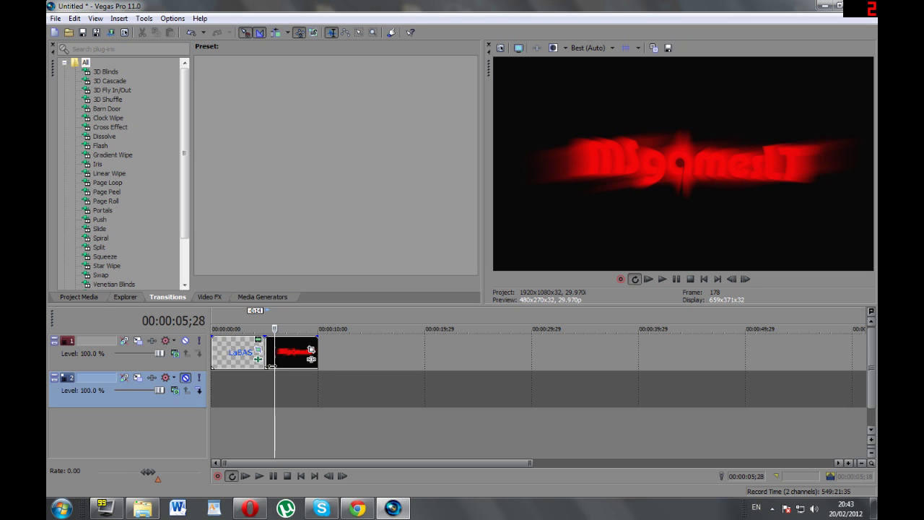
Examine the presets of the Page Peel, Star Wipe, 3D Shuffle and 3D Fly In/Out transitions
left_click(114, 91)
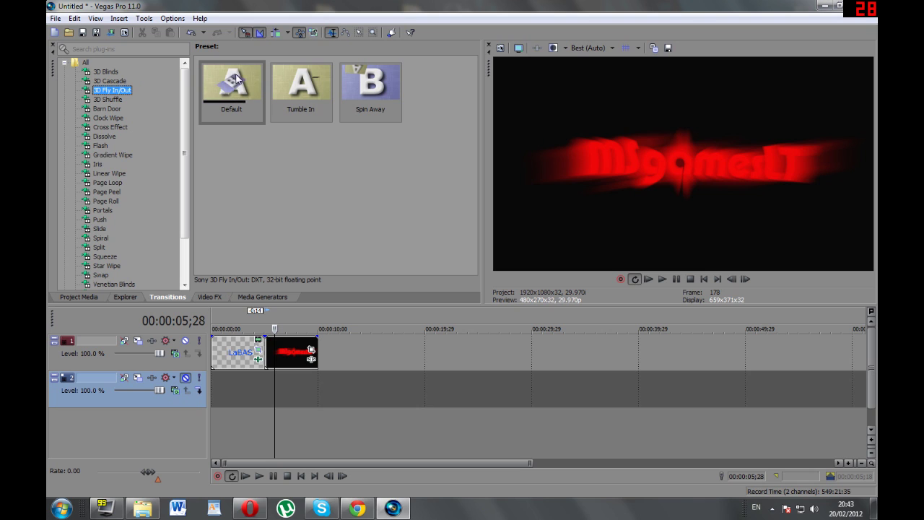
left_click(105, 192)
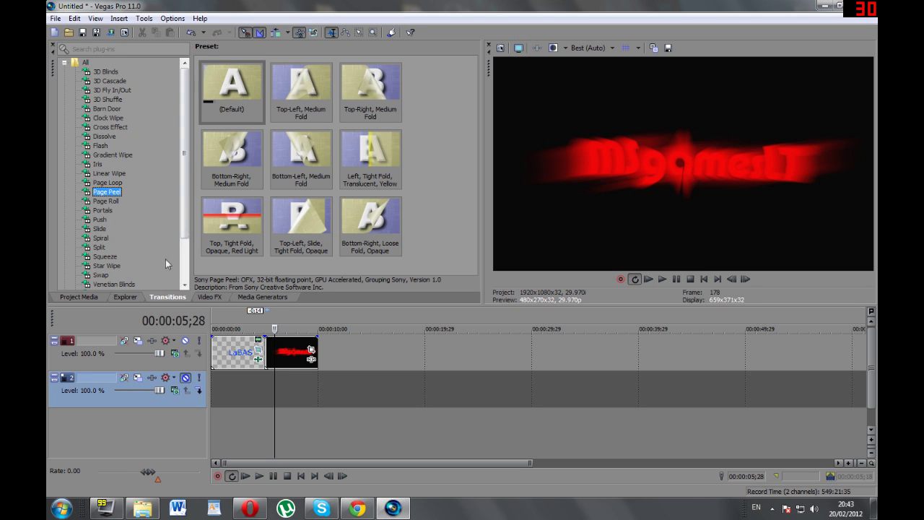
scroll(184, 196, "down", 2)
left_click(107, 210)
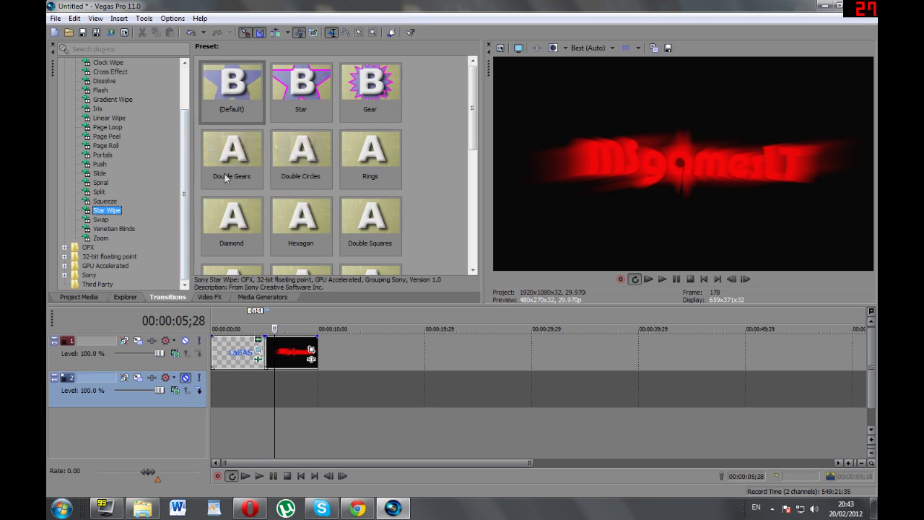
scroll(186, 135, "up", 2)
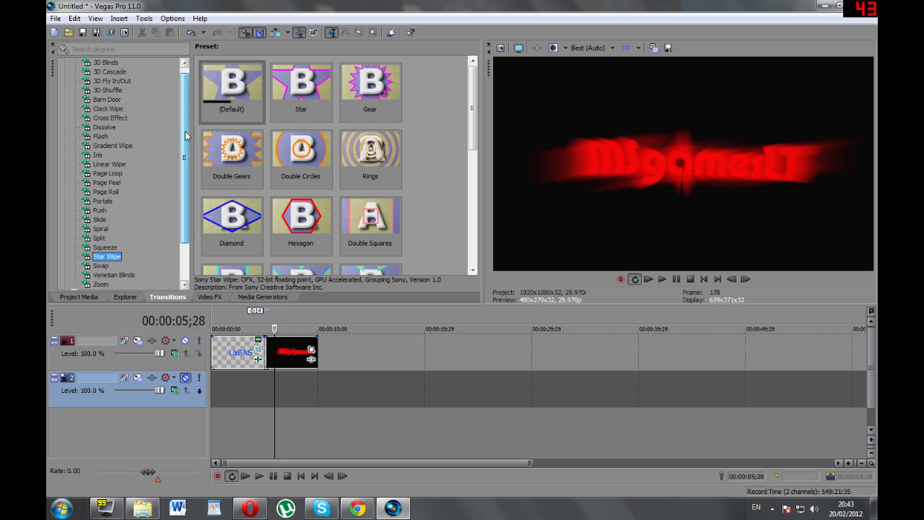
scroll(186, 136, "up", 1)
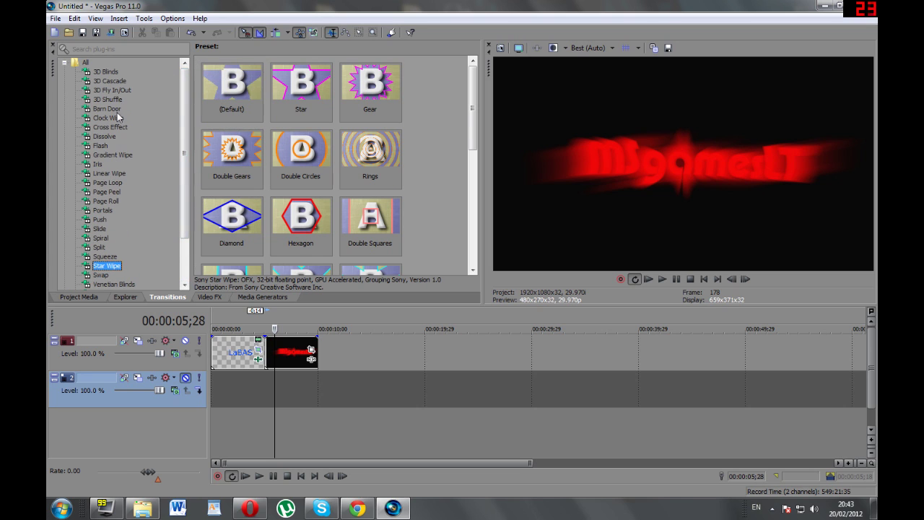
left_click(108, 99)
left_click(114, 91)
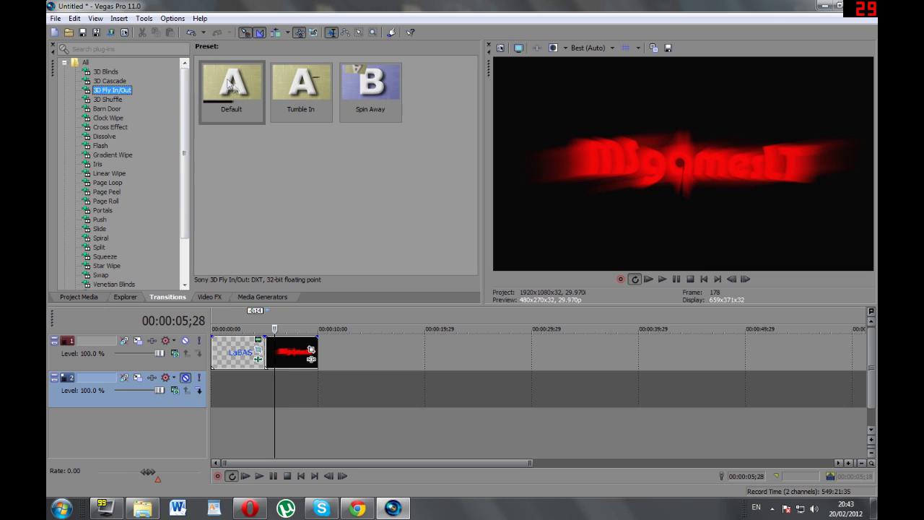
Apply the Default preset of the 3D Fly In/Out transition to the start of the MSgamesLT clip and close its settings
left_click_drag(240, 89, 267, 358)
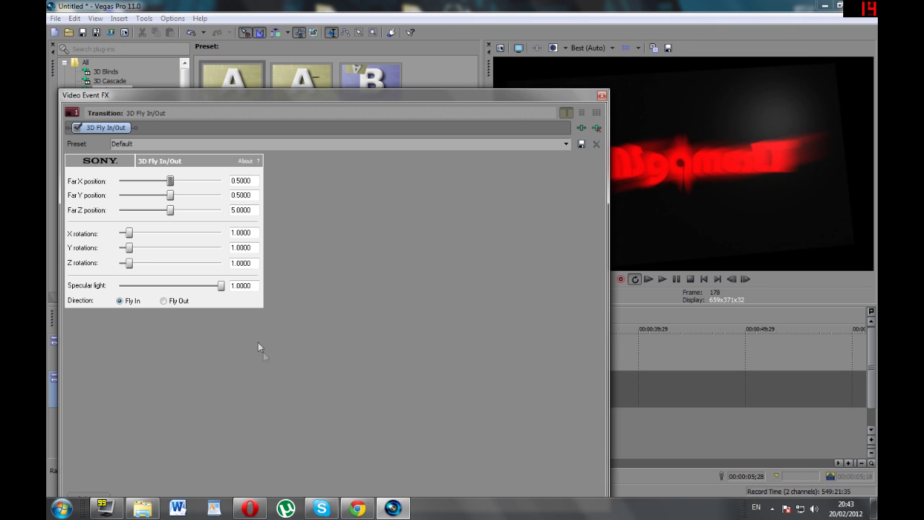
left_click(601, 97)
Play the timeline twice from shortly before the MSgamesLT clip to preview its 3D Fly In/Out transition
left_click(261, 383)
left_click(259, 381)
left_click(264, 477)
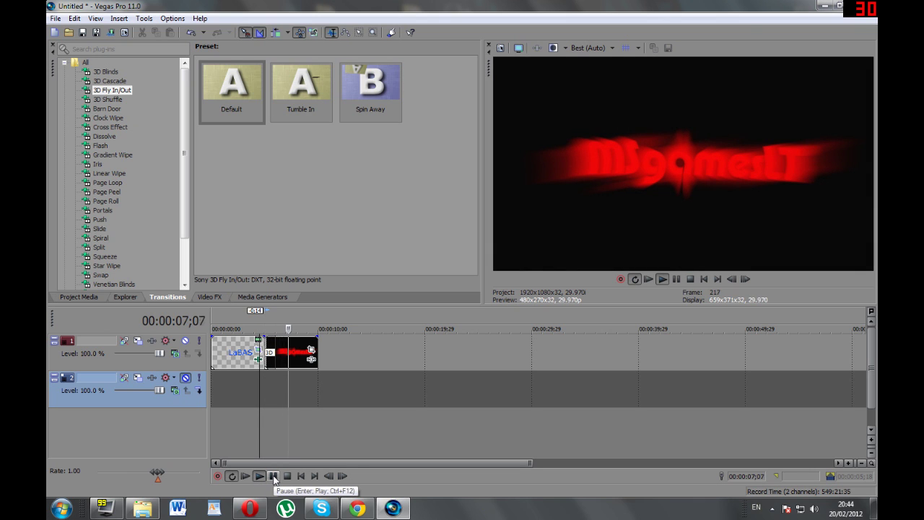
key("space")
left_click(263, 477)
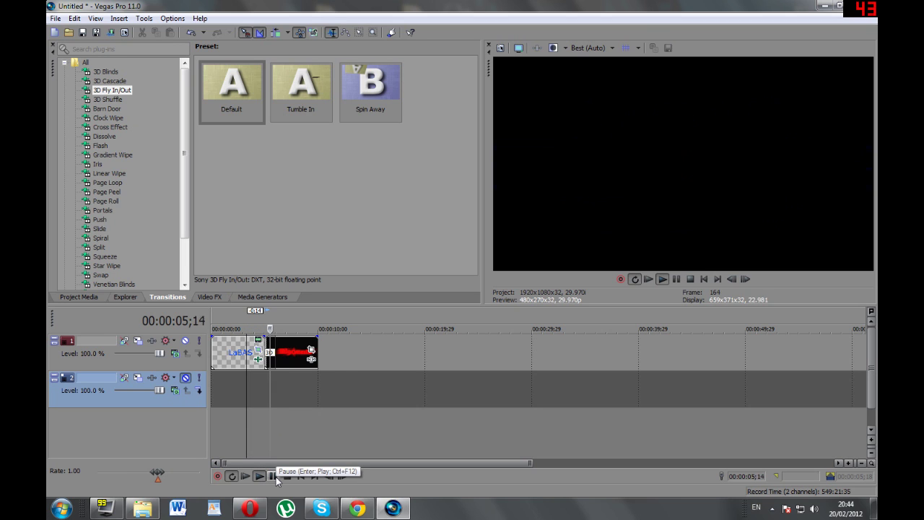
left_click(276, 477)
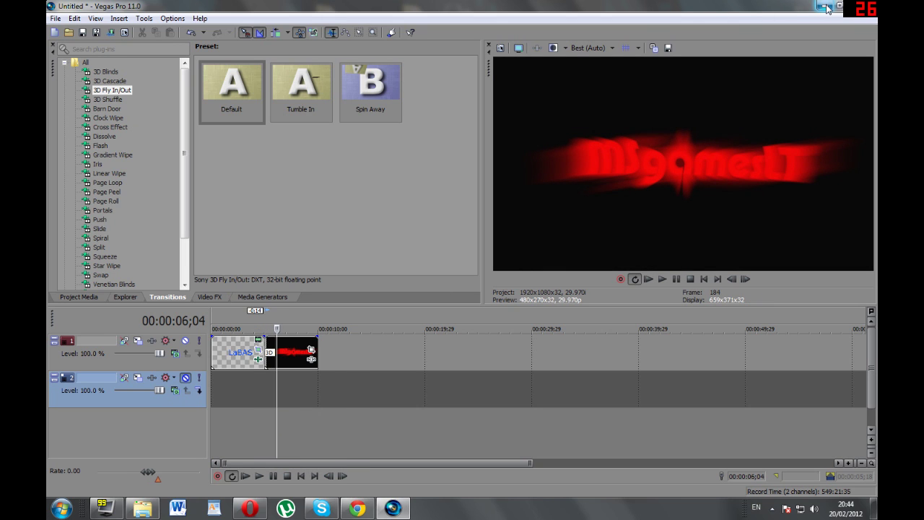
Bring a music file from its folder onto a new audio track at the start of the timeline and play a short part
key("alt+Tab")
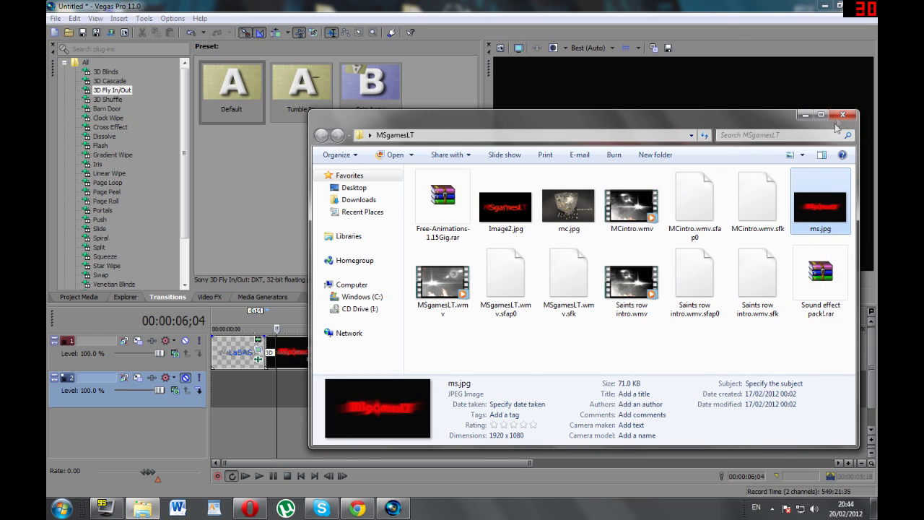
left_click(843, 114)
left_click(824, 6)
double_click(390, 332)
left_click_drag(466, 310, 207, 432)
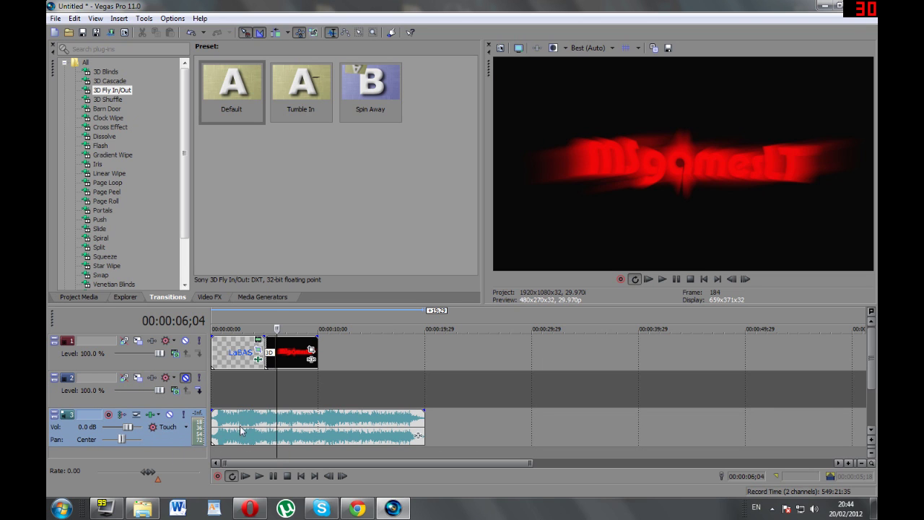
left_click(246, 476)
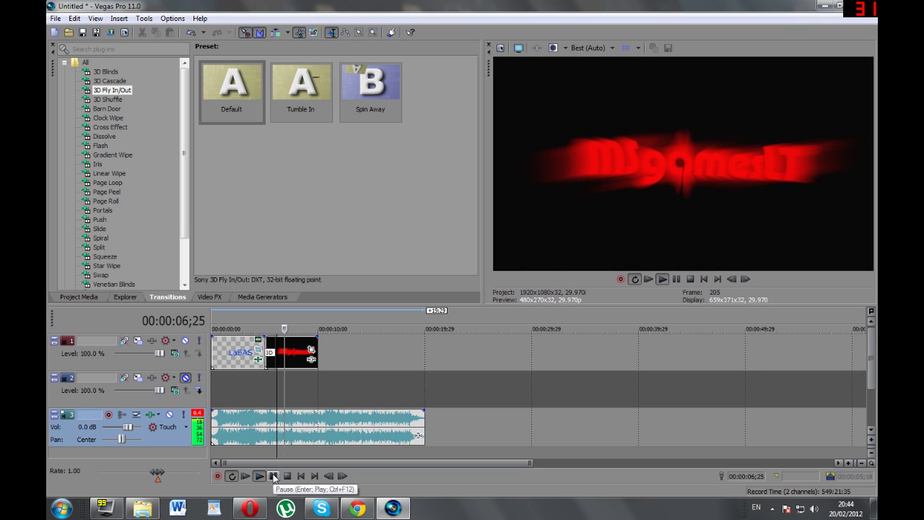
left_click(273, 477)
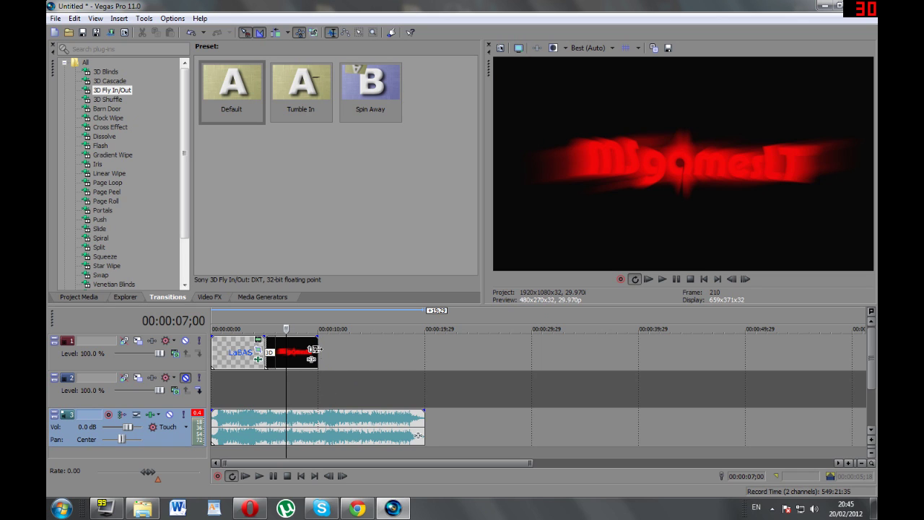
Move the MSgamesLT clip along track 1 so that it starts at 00:00:10;00, leaving a gap behind the LaBAS title
left_click(305, 387)
left_click(293, 363)
left_click_drag(293, 363, 346, 362)
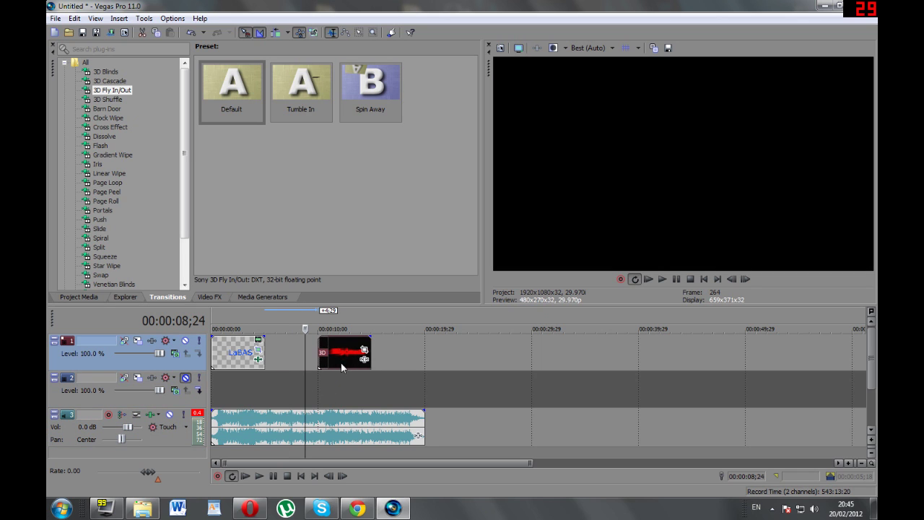
Examine the 3D Fly In/Out transition at several points near the start of the moved MSgamesLT clip
left_click(338, 380)
left_click(327, 376)
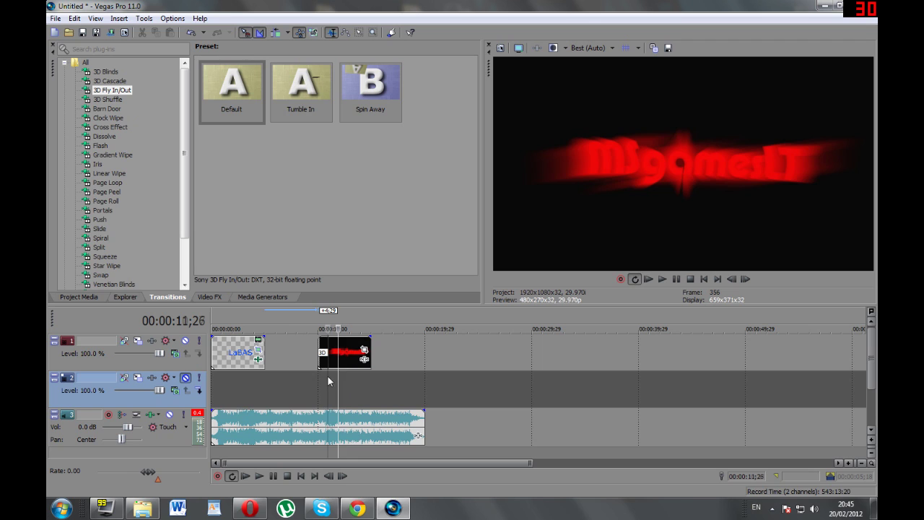
left_click(320, 374)
left_click(325, 378)
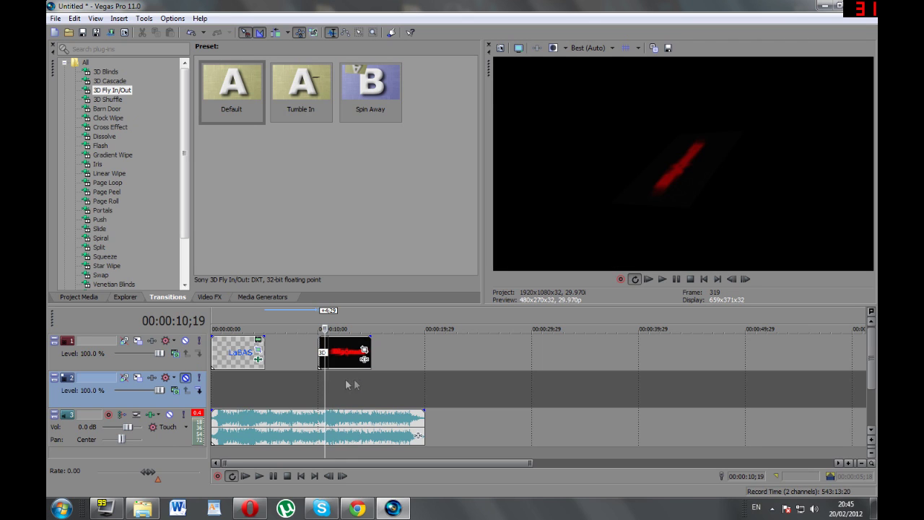
left_click(360, 380)
left_click(337, 393)
left_click(330, 390)
left_click(327, 391)
left_click(354, 387)
left_click(368, 392)
left_click(345, 390)
Examine the LaBAS title's appearance at several points within its first few seconds
left_click(228, 390)
left_click(224, 392)
left_click(234, 393)
left_click(252, 393)
left_click(224, 402)
left_click(228, 396)
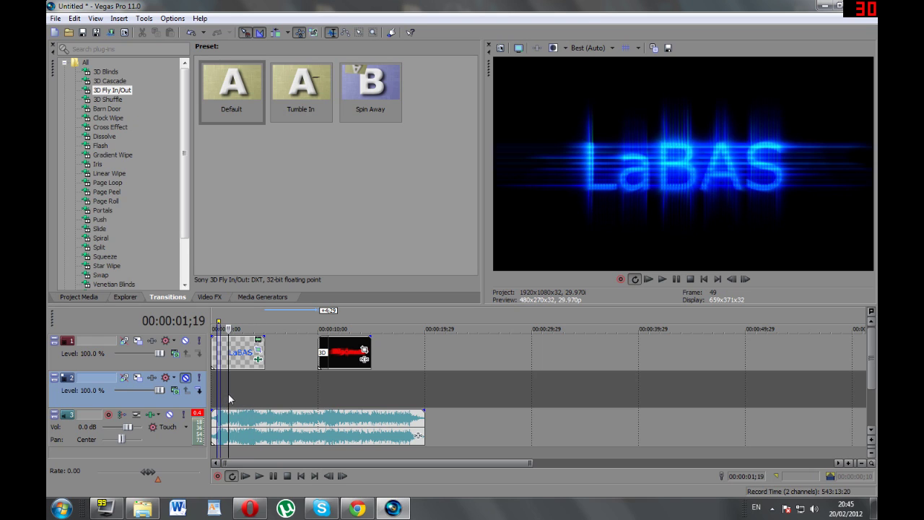